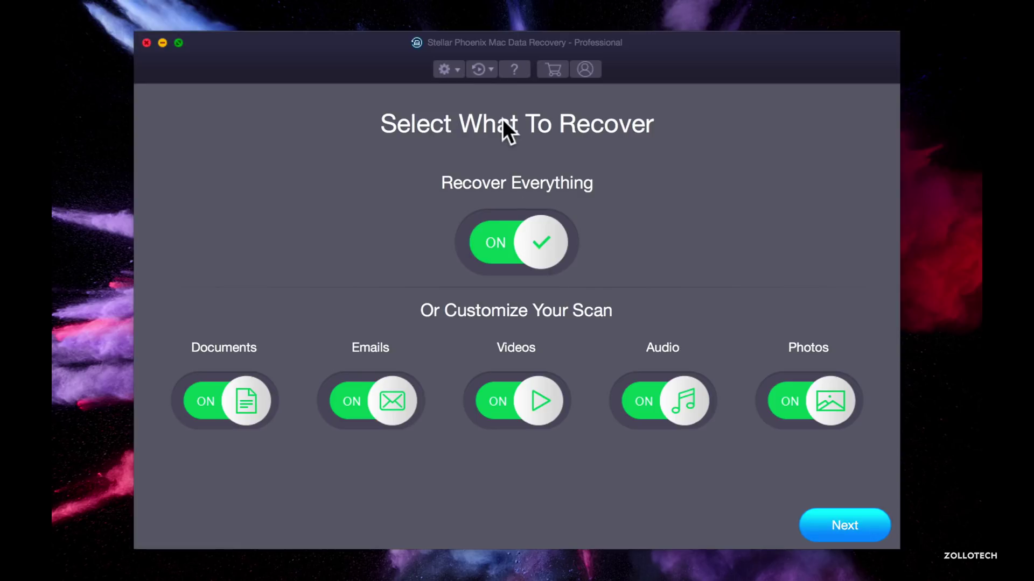
# - Open the recovery Settings from the gear menu and show the deep-scan file-type list
pyautogui.click(457, 69)
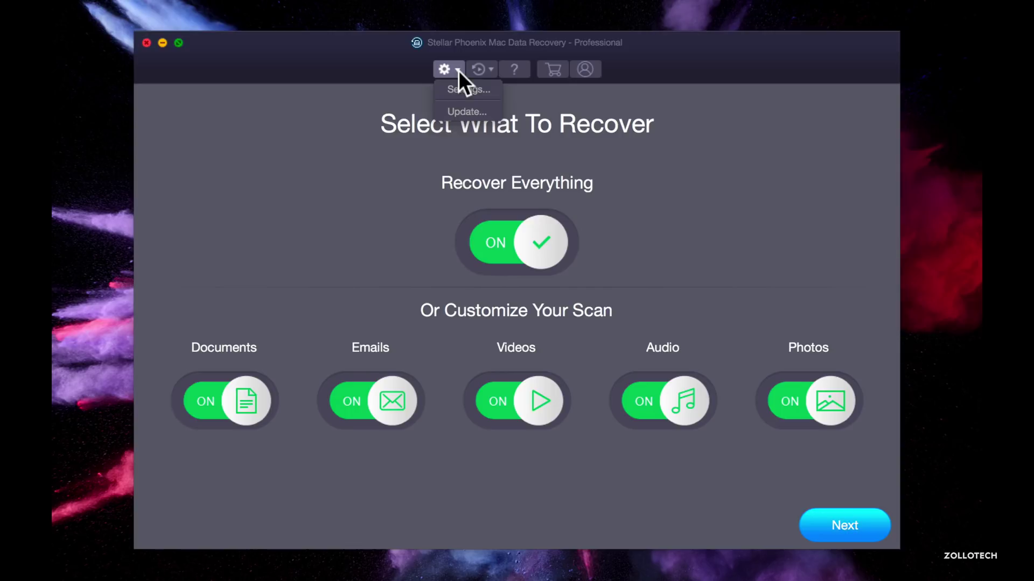
pyautogui.click(449, 68)
pyautogui.click(453, 68)
pyautogui.click(466, 89)
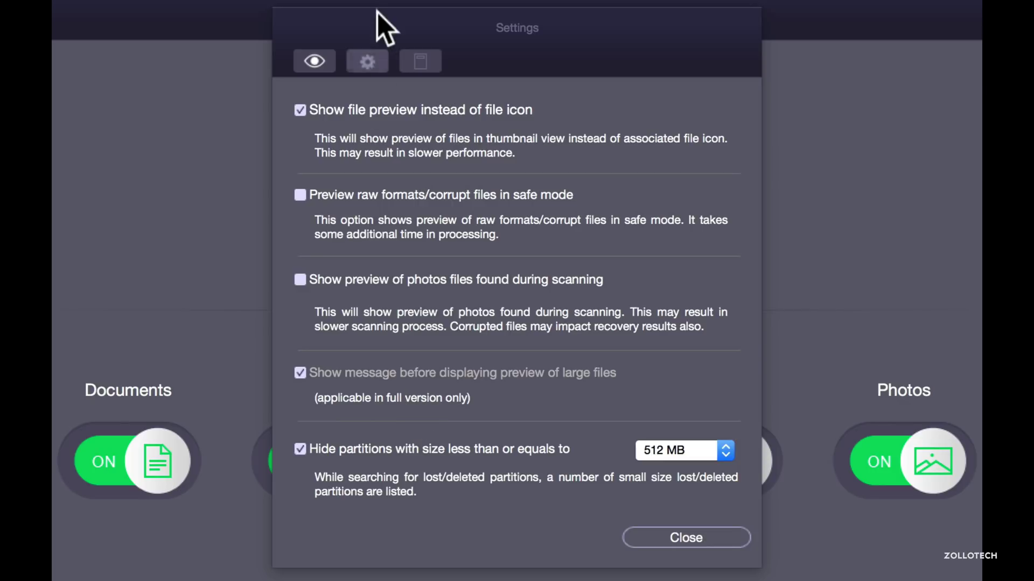
pyautogui.click(368, 63)
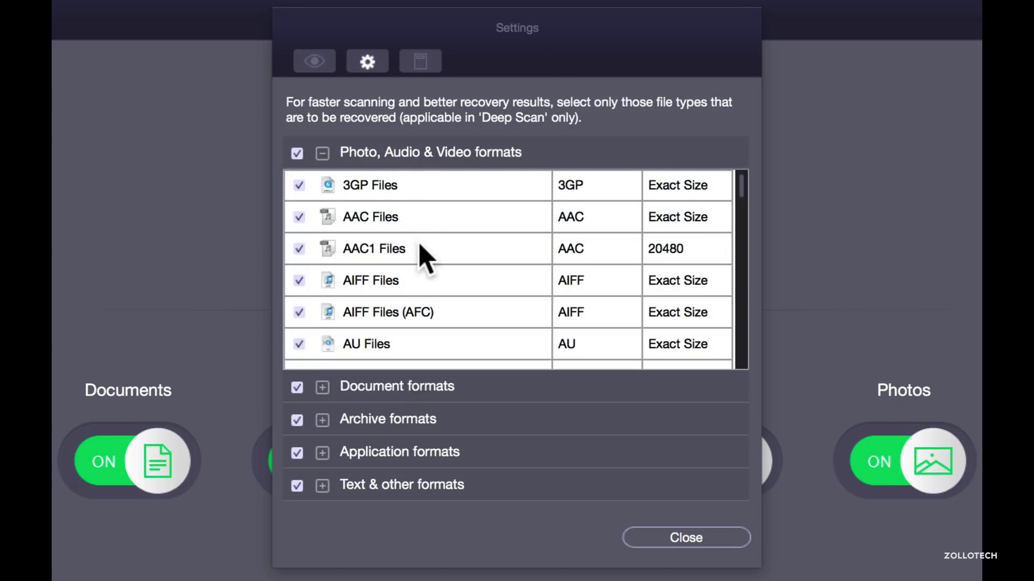
# - Expand the Document, Archive, Application and Text & other format groups, leaving all checked
pyautogui.scroll(-20, 421, 247)
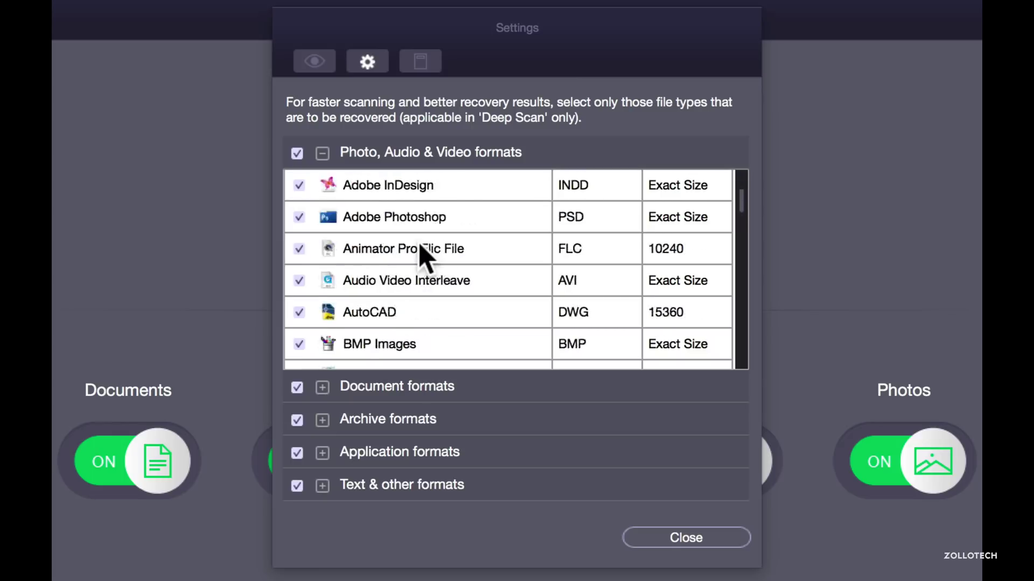
pyautogui.scroll(-4, 420, 250)
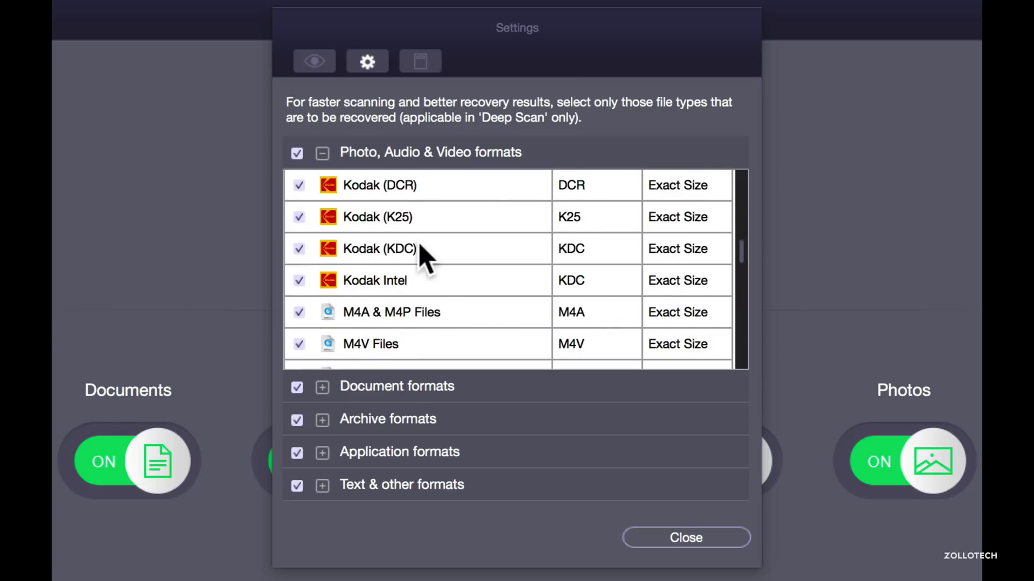
pyautogui.scroll(-10, 421, 251)
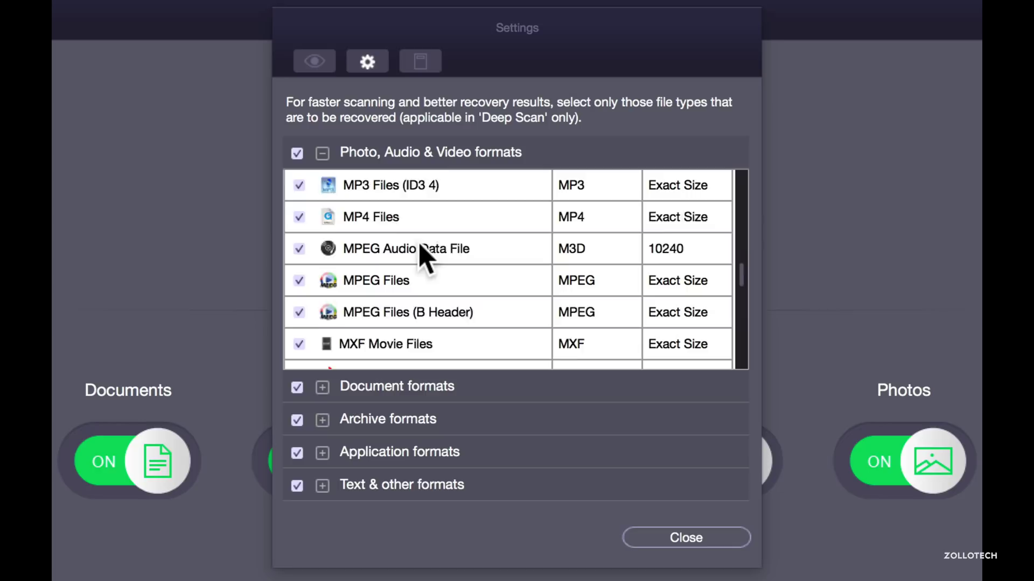
pyautogui.scroll(-5, 420, 337)
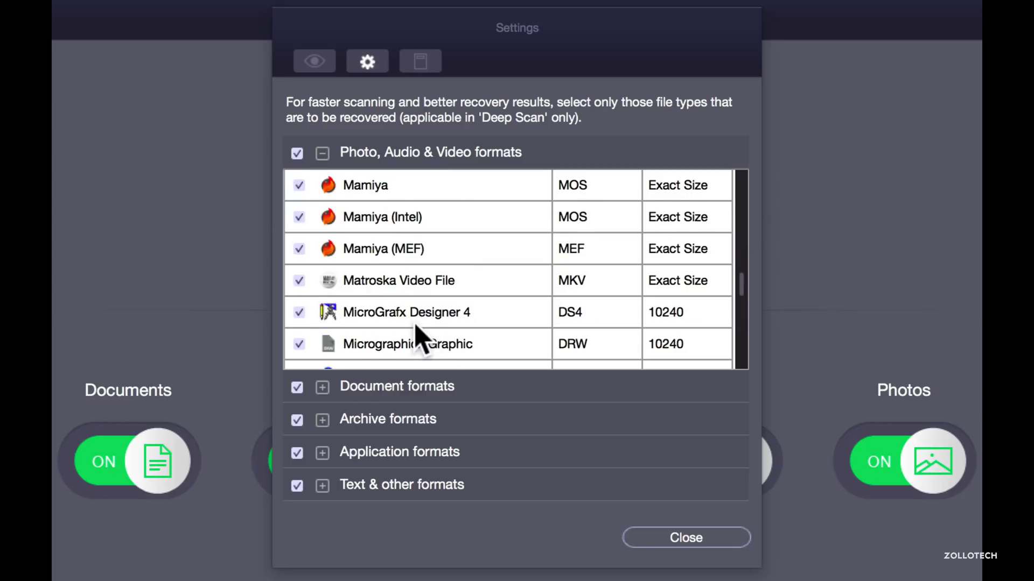
pyautogui.scroll(-12, 420, 339)
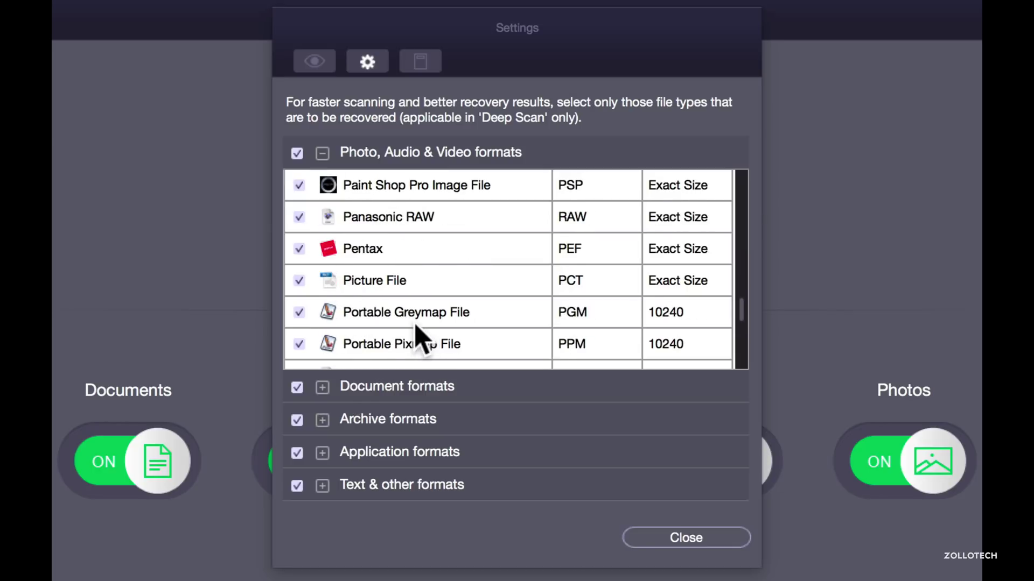
pyautogui.scroll(-2, 420, 339)
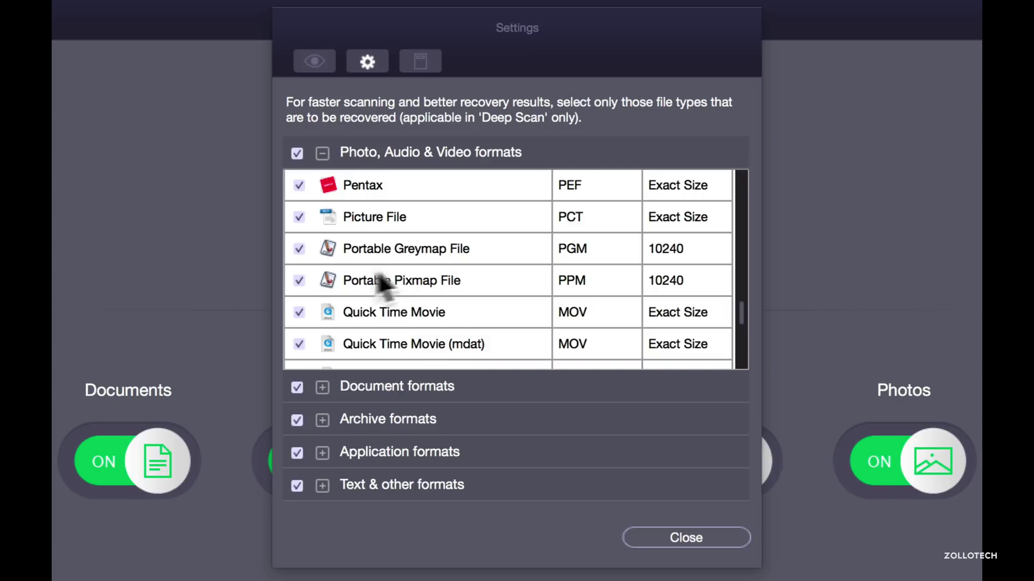
pyautogui.click(322, 388)
pyautogui.click(323, 420)
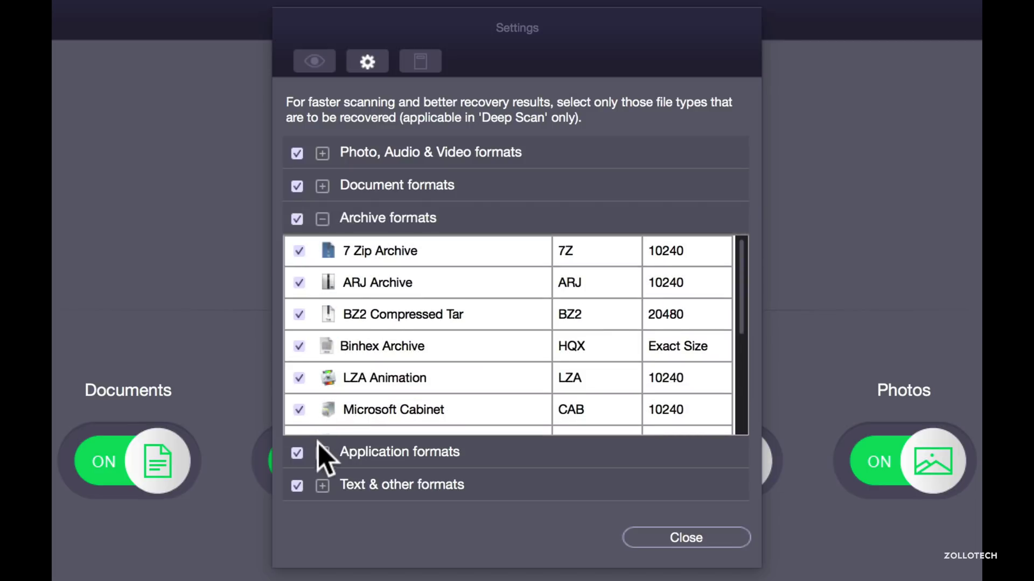
pyautogui.click(323, 454)
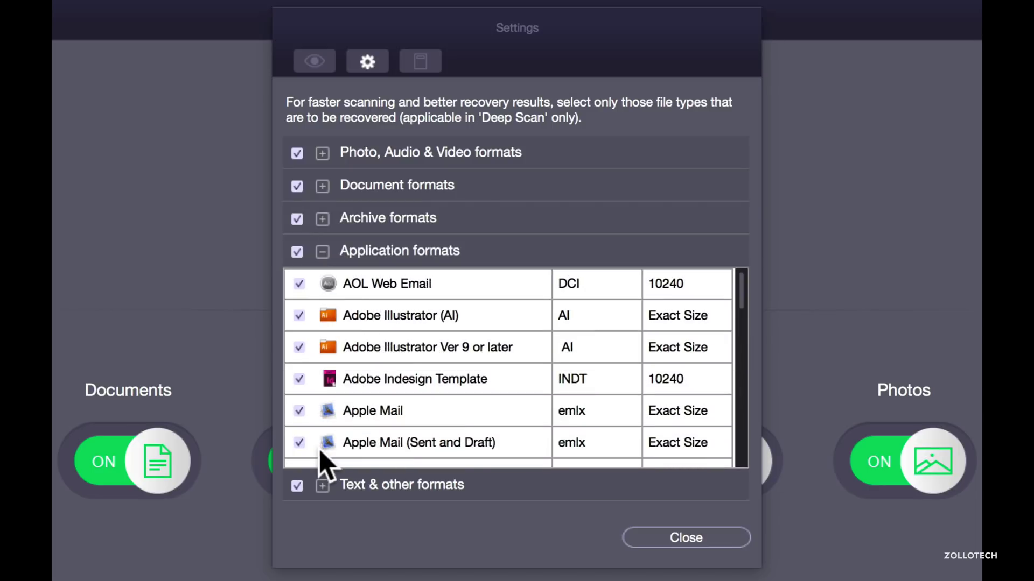
pyautogui.click(323, 486)
pyautogui.scroll(-5, 447, 412)
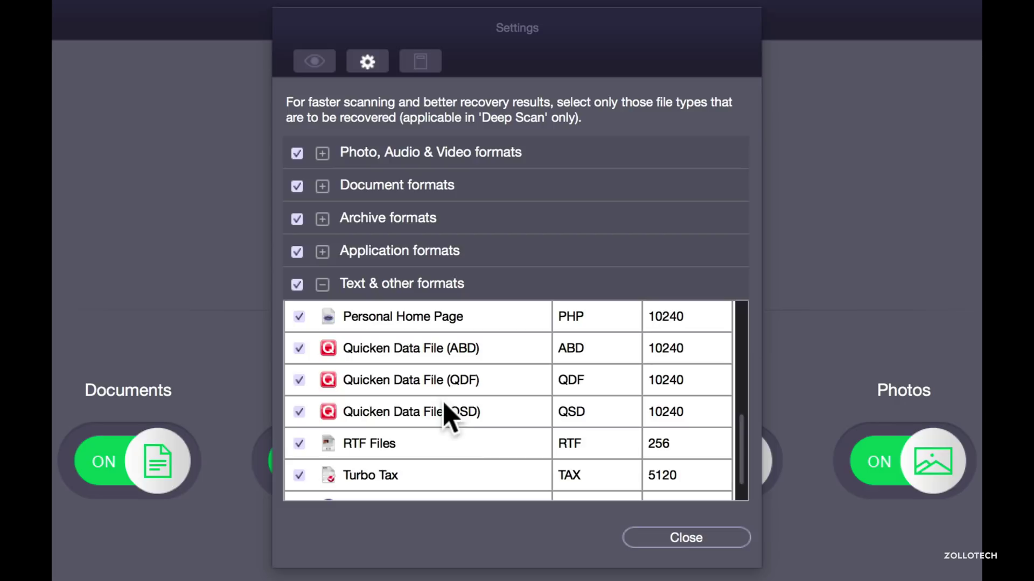
pyautogui.scroll(5, 474, 461)
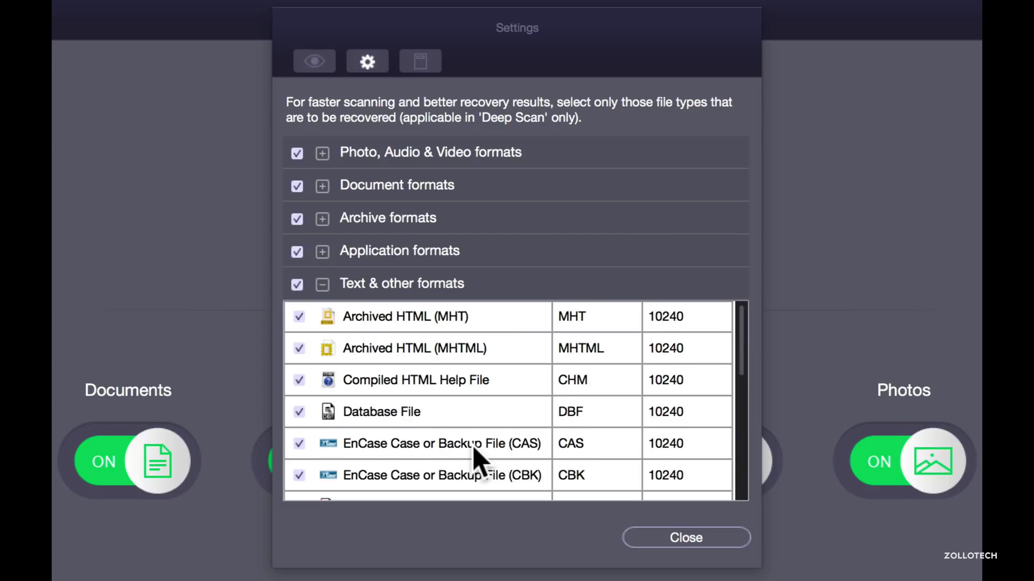
# - Review the Advance Options headers and file filter categories, then close Settings
pyautogui.click(421, 62)
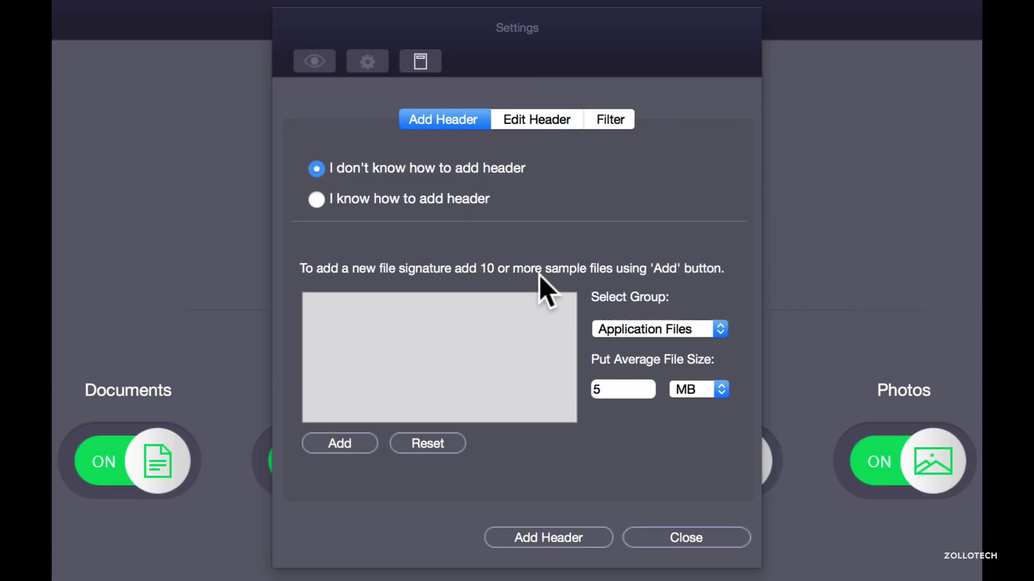
pyautogui.click(555, 125)
pyautogui.click(608, 121)
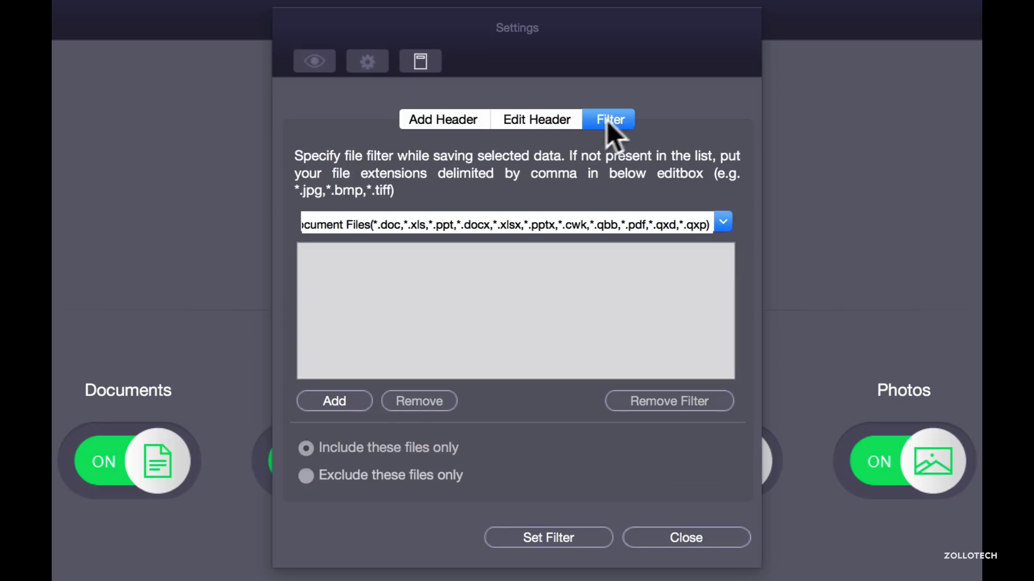
pyautogui.click(574, 225)
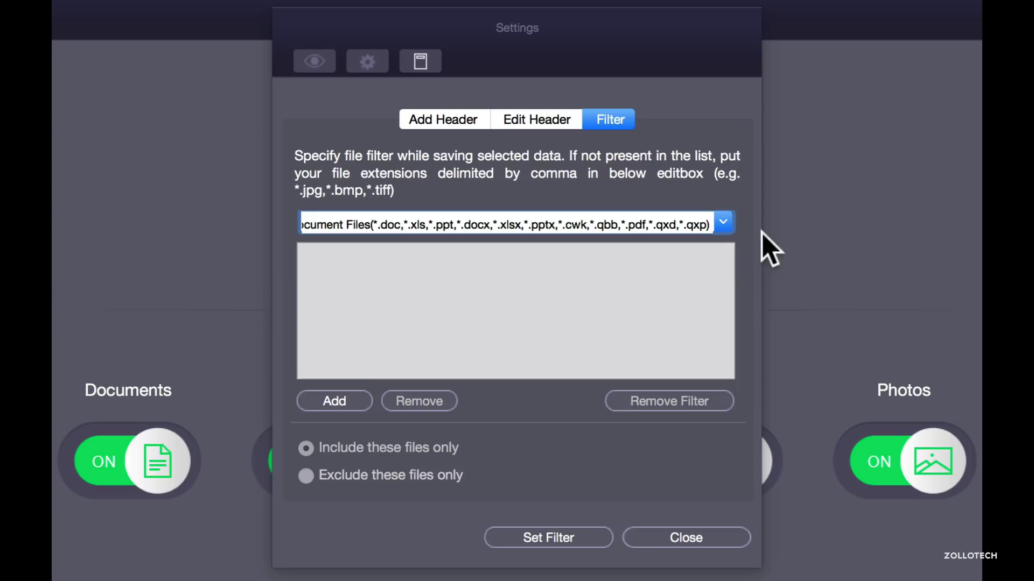
pyautogui.click(732, 224)
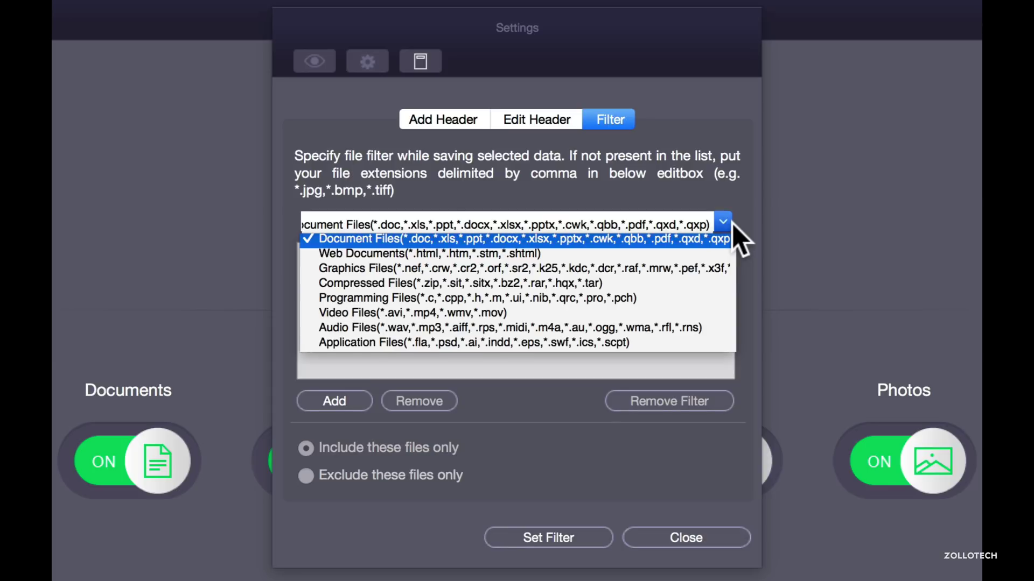
pyautogui.click(738, 542)
pyautogui.click(724, 542)
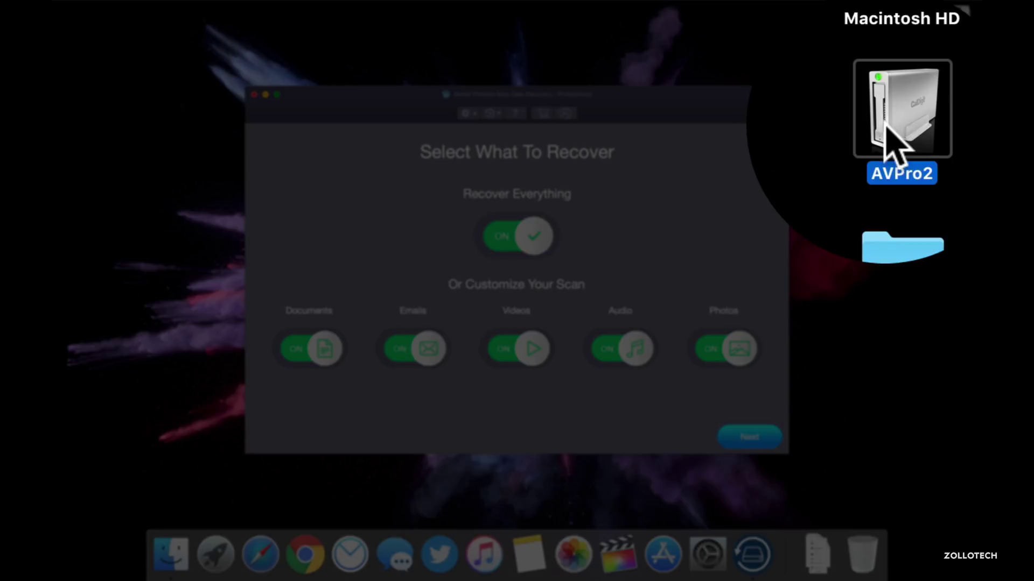
# - Open the AVPro2 drive in Finder and preview the P1022299.jpg photo
pyautogui.doubleClick(955, 87)
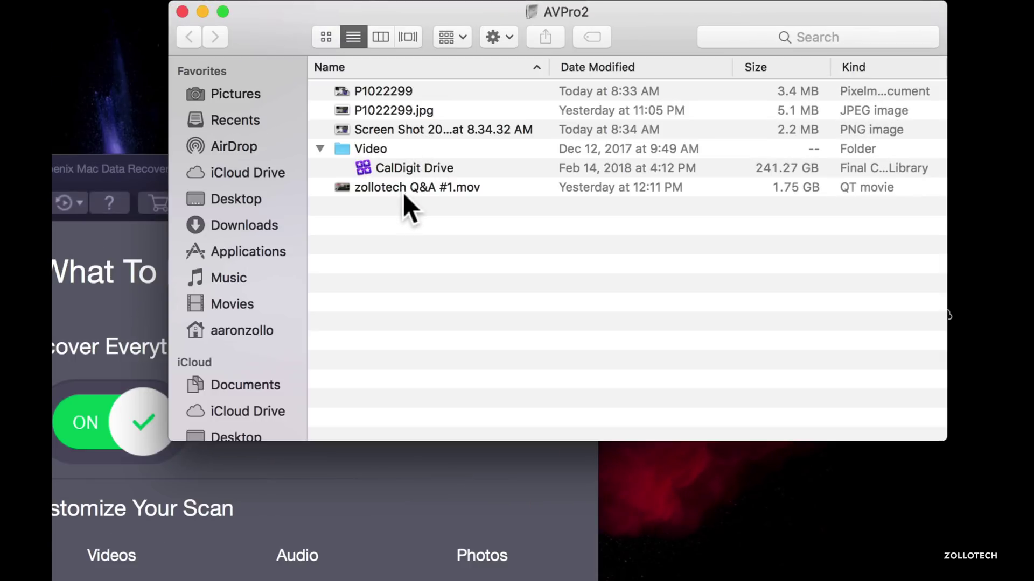
pyautogui.click(405, 188)
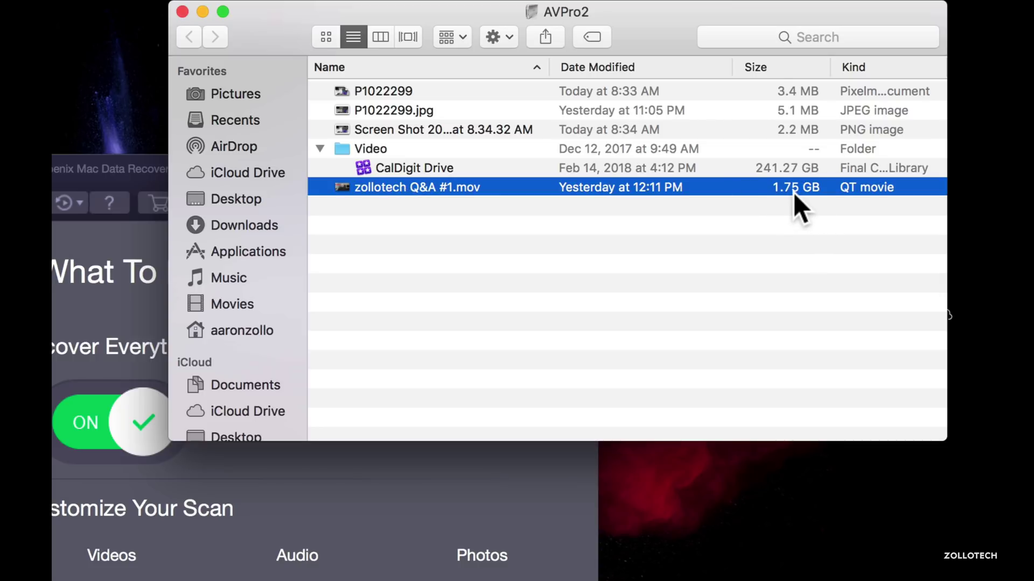
pyautogui.click(464, 111)
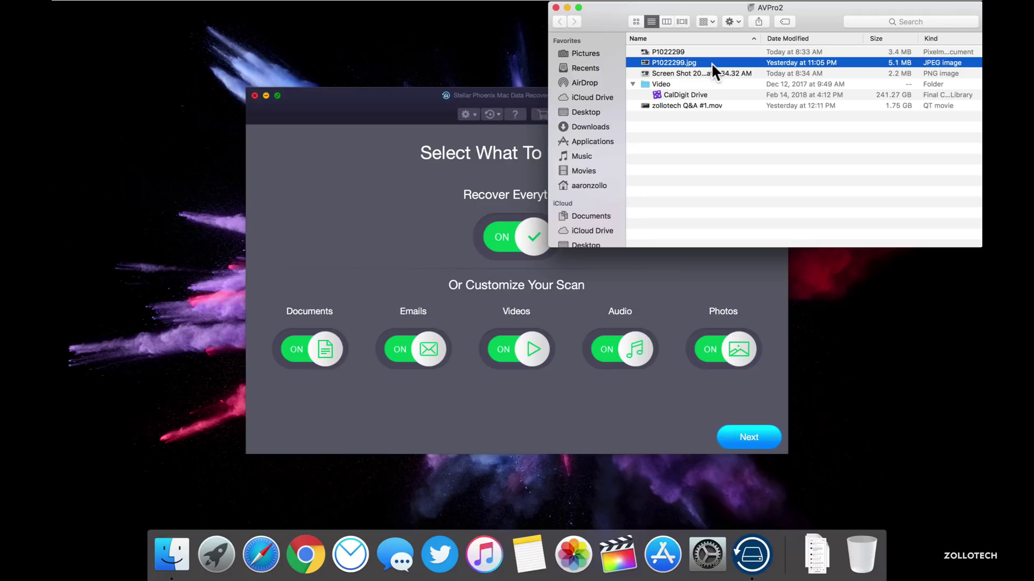
pyautogui.press('space')
# - Delete the photos, screenshot and zollotech Q&A #1.mov to the Trash and empty it permanently
pyautogui.click(710, 52)
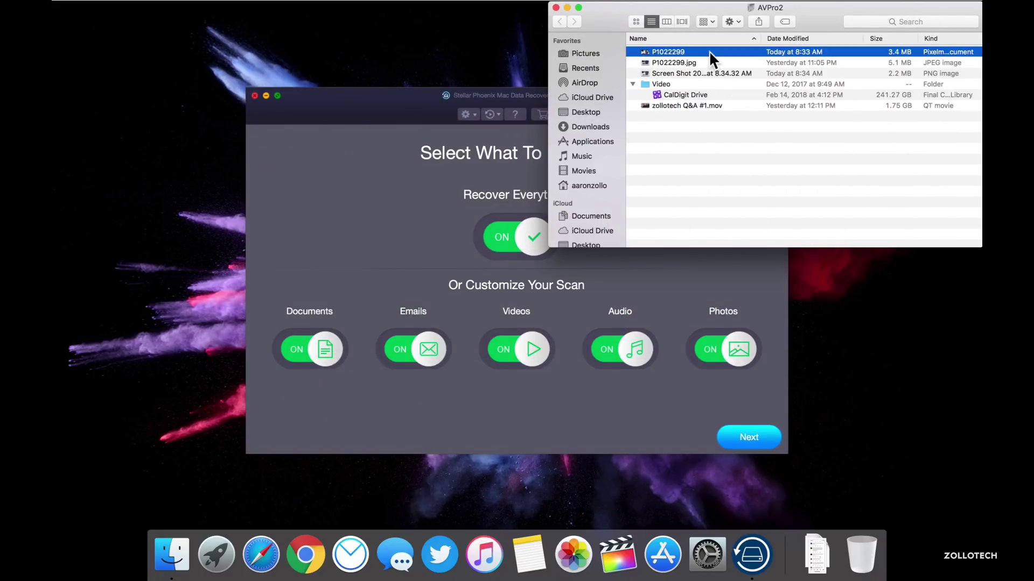
pyautogui.keyDown('shift'); pyautogui.click(700, 72); pyautogui.keyUp('shift')
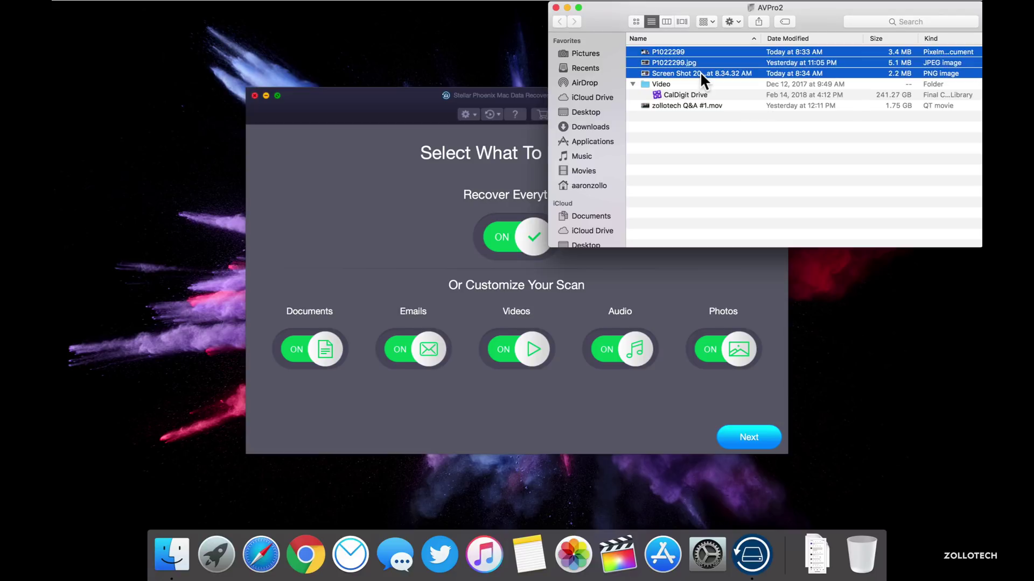
pyautogui.keyDown('super'); pyautogui.click(690, 102); pyautogui.keyUp('super')
pyautogui.moveTo(690, 102); pyautogui.dragTo(854, 538)
pyautogui.rightClick(854, 538)
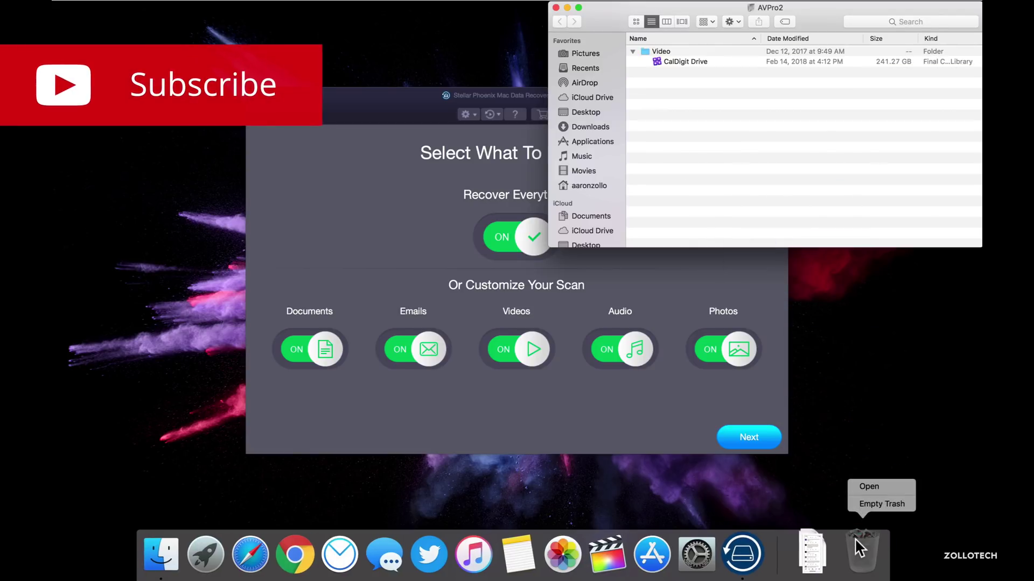
pyautogui.click(874, 505)
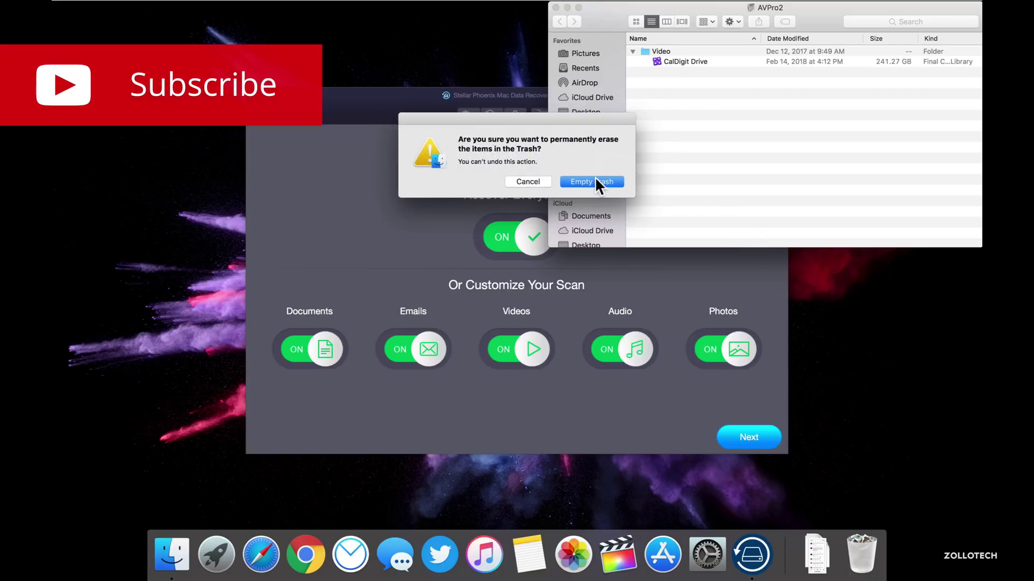
pyautogui.click(596, 177)
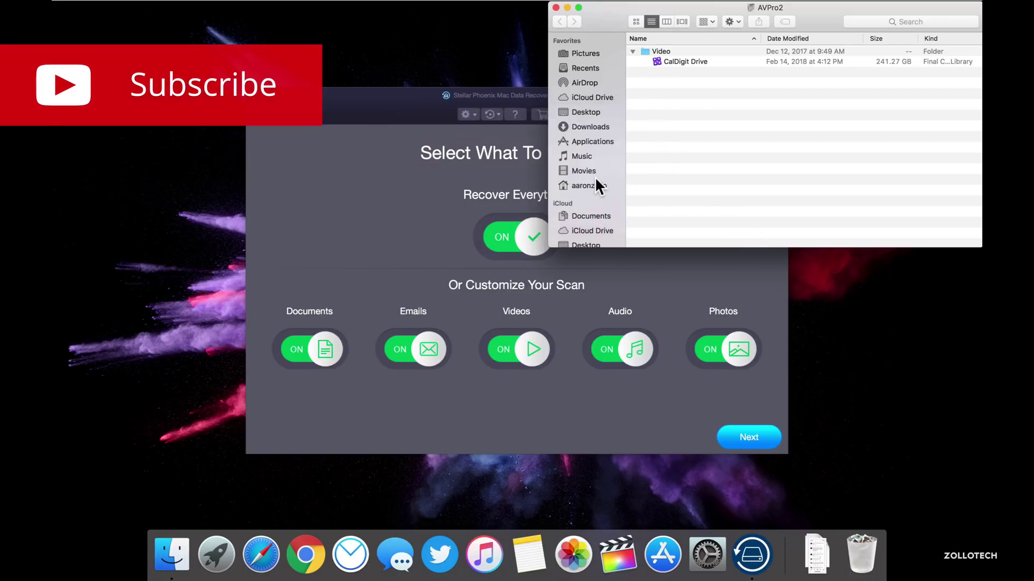
# - Limit recovery to Videos and Photos by turning off Emails and Documents, then continue
pyautogui.click(554, 5)
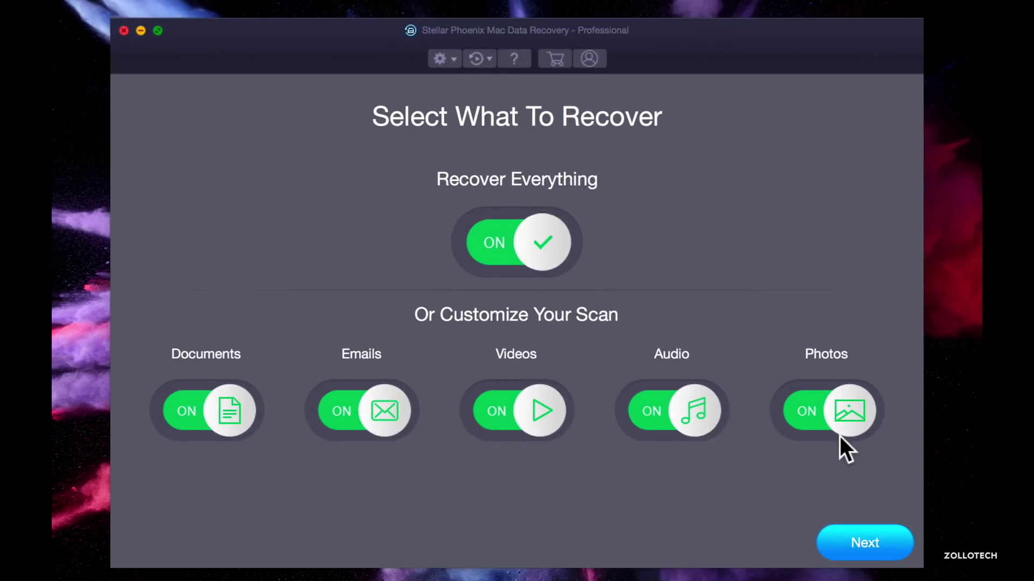
pyautogui.click(662, 423)
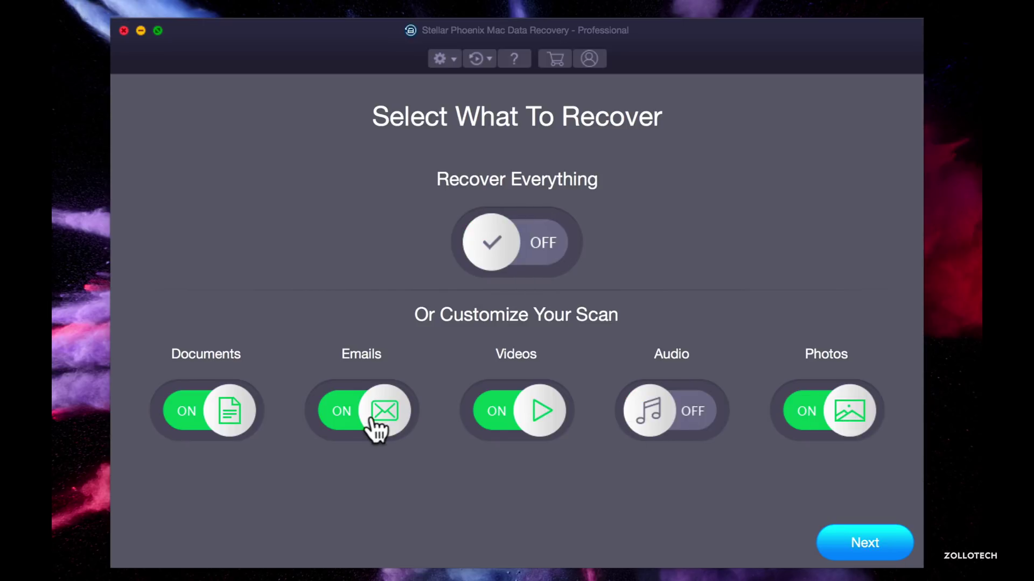
pyautogui.click(376, 428)
pyautogui.click(224, 423)
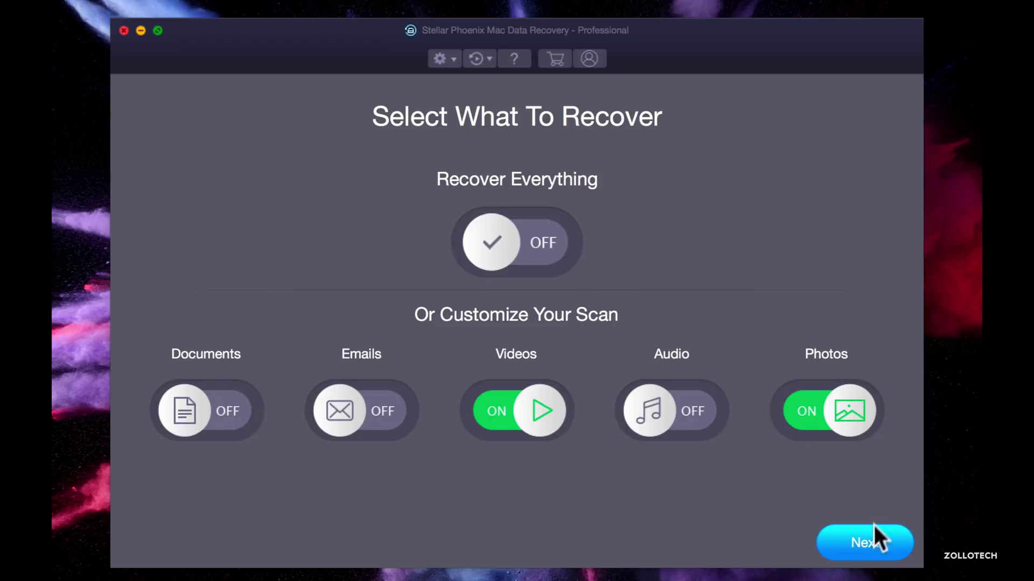
pyautogui.click(869, 544)
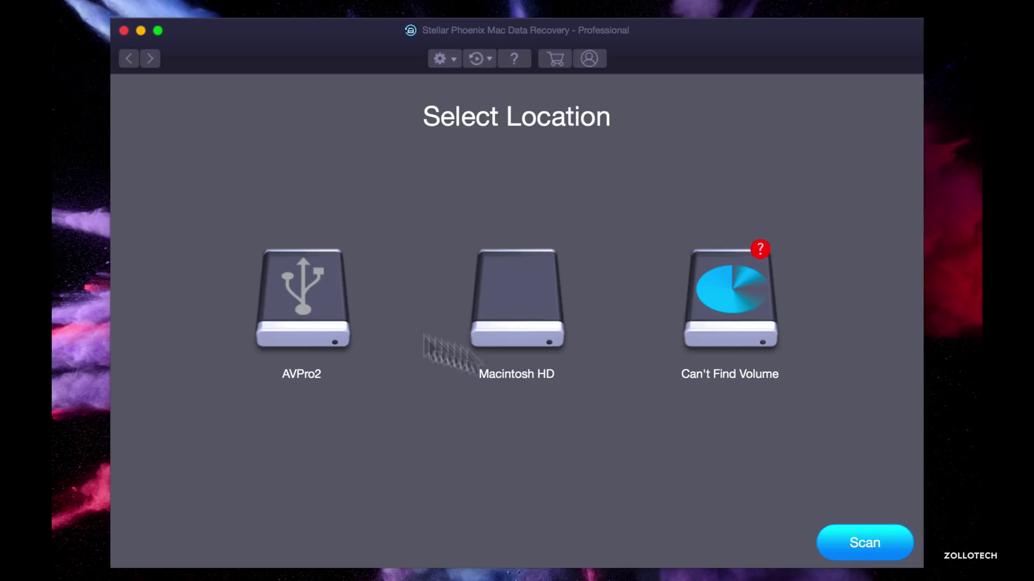
# - Select the AVPro2 drive, check its drive information, and start the scan
pyautogui.click(315, 305)
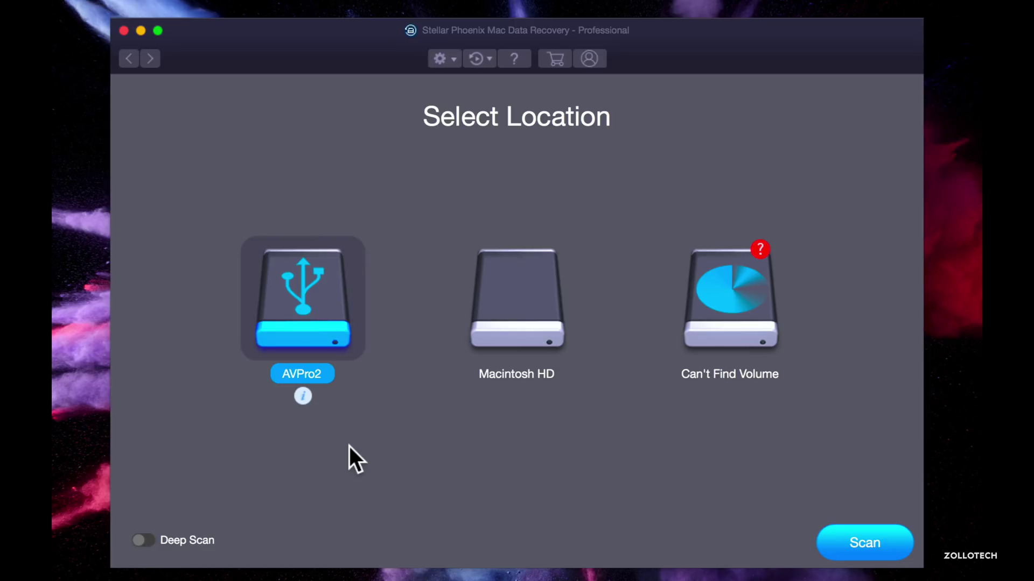
pyautogui.click(302, 398)
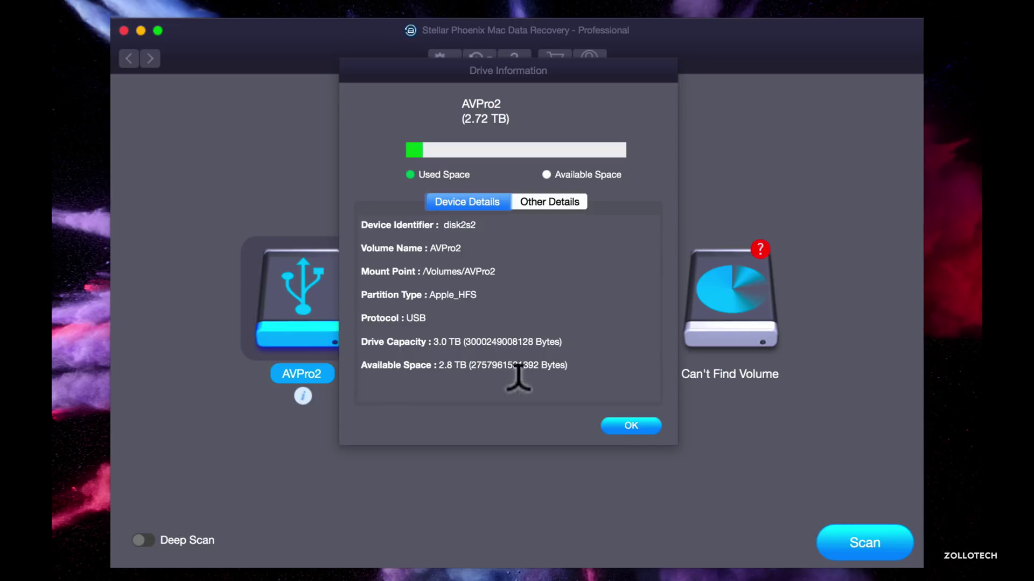
pyautogui.click(629, 425)
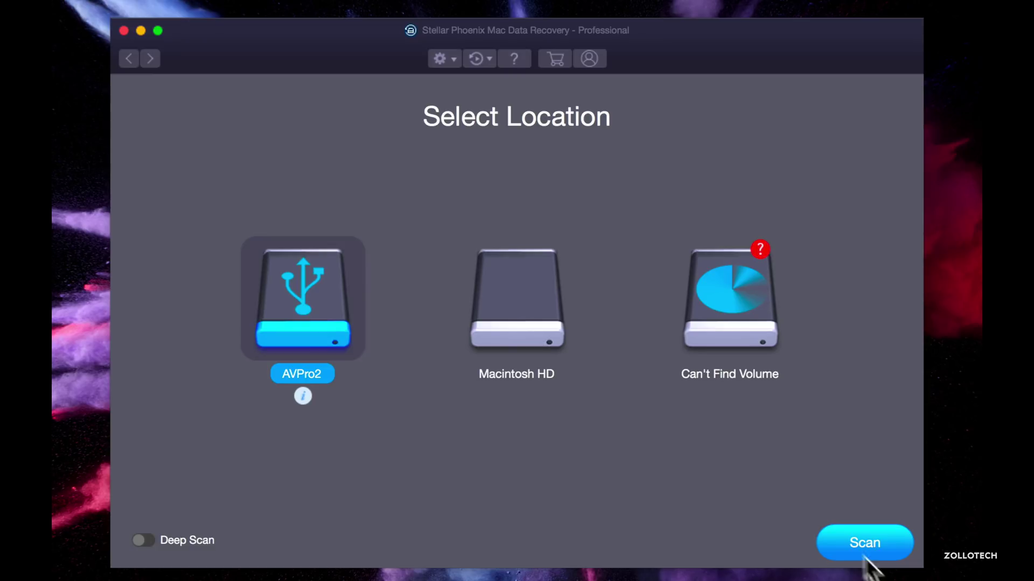
pyautogui.click(878, 541)
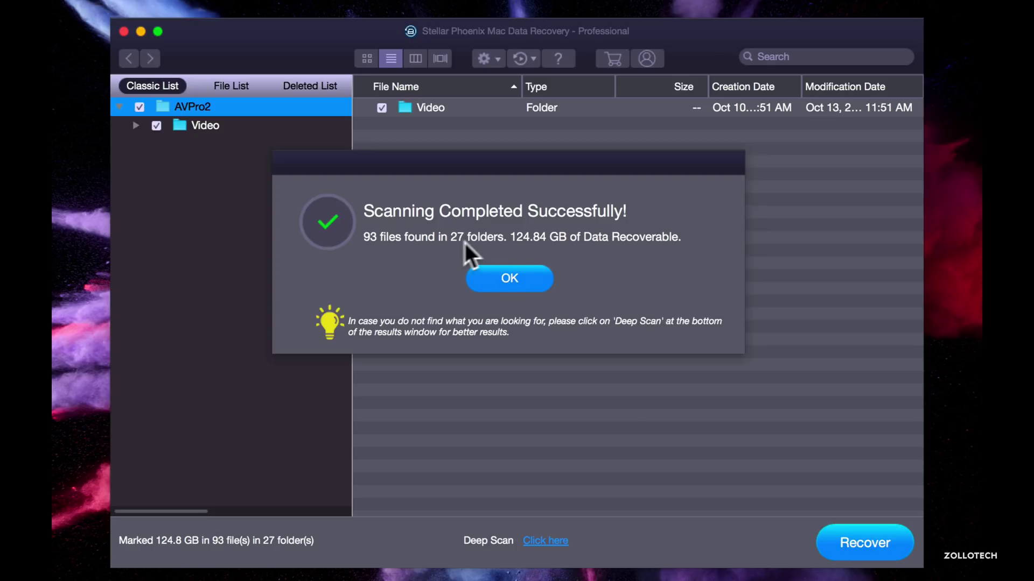
# - Browse the AVPro2 results, expanding Video and CalDigit Drive.fcpbundle, then collapse the bundle
pyautogui.click(508, 280)
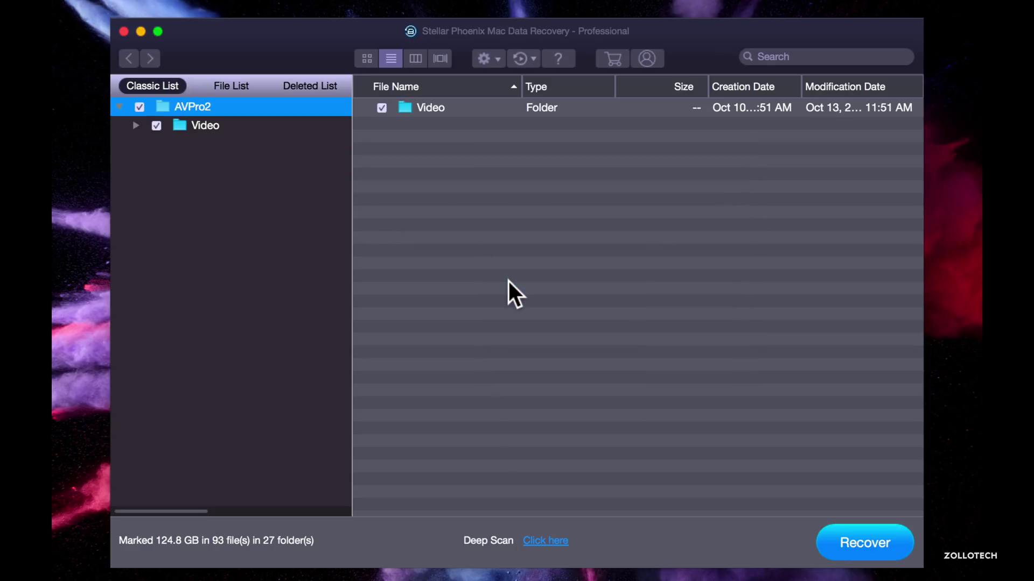
pyautogui.click(135, 125)
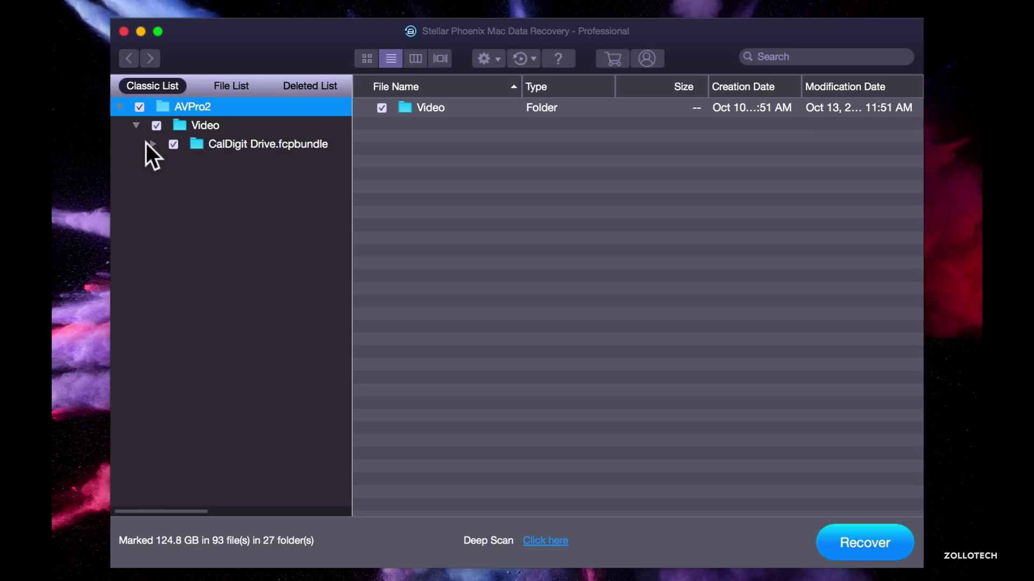
pyautogui.click(153, 144)
pyautogui.click(201, 127)
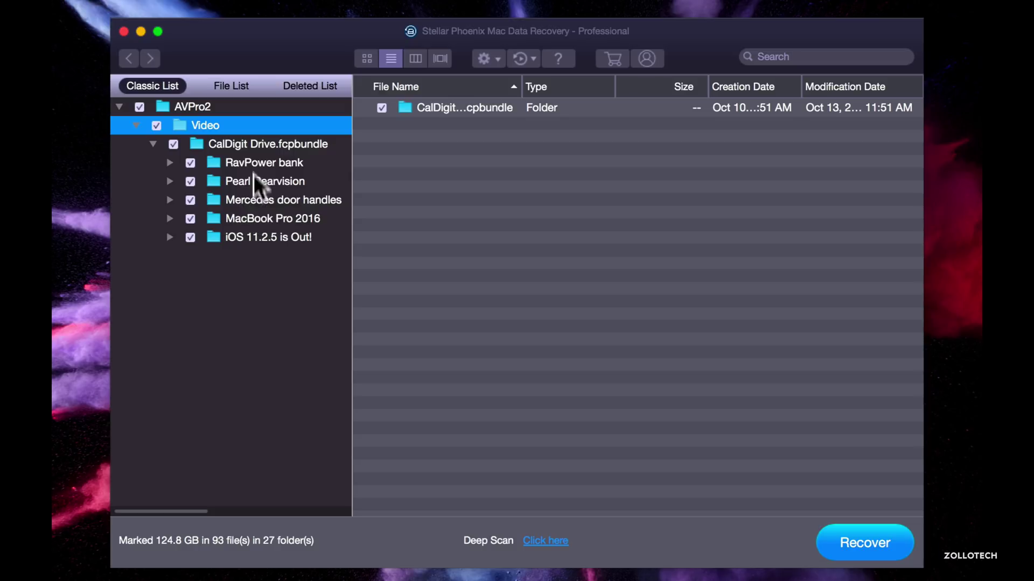
pyautogui.click(153, 144)
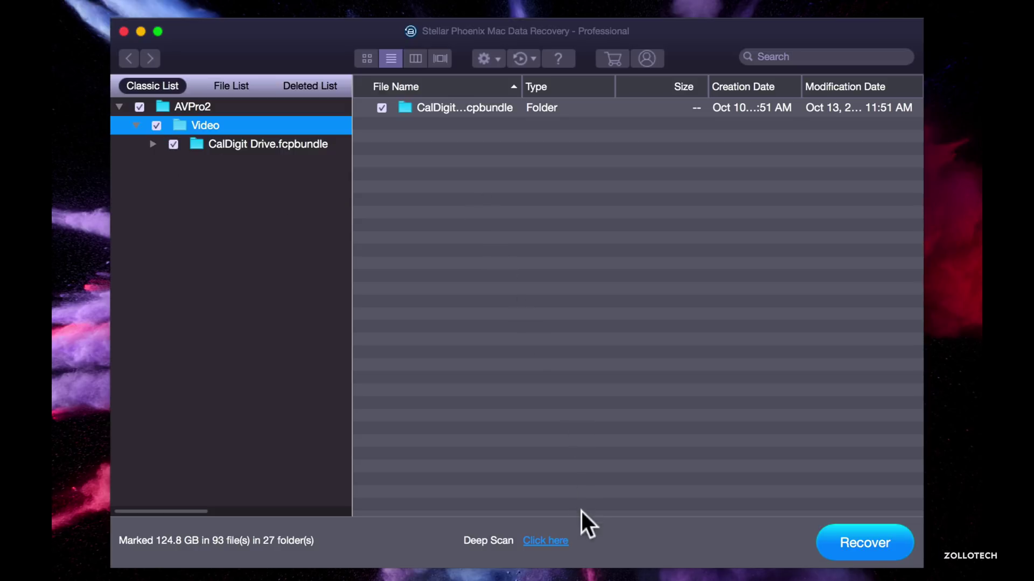
# - Run a Deep Scan of AVPro2 and view the results grouped by file type
pyautogui.click(544, 540)
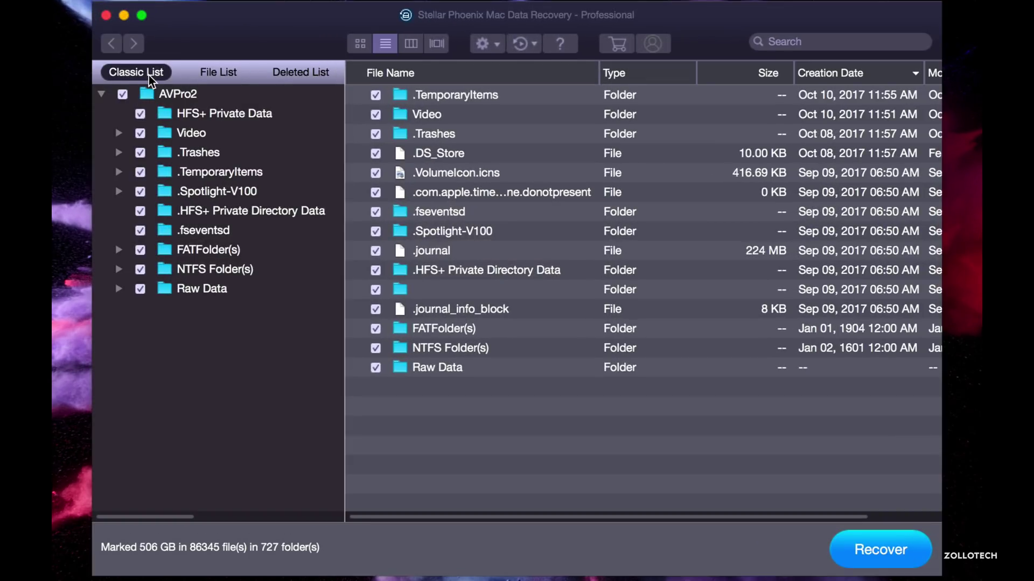
pyautogui.click(215, 70)
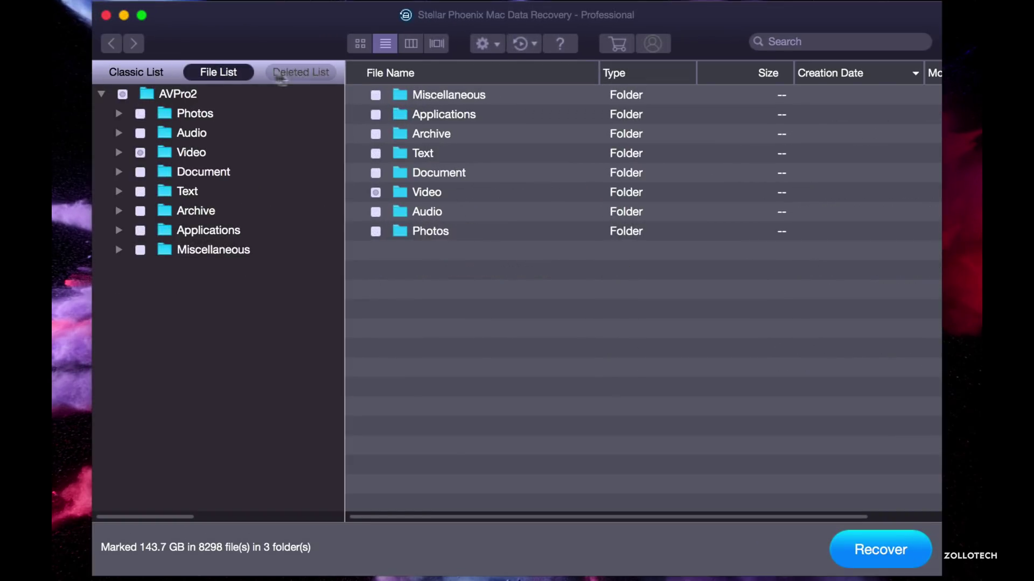
# - Show only deleted files and browse the Raw Data format folders, including PNG3
pyautogui.click(307, 73)
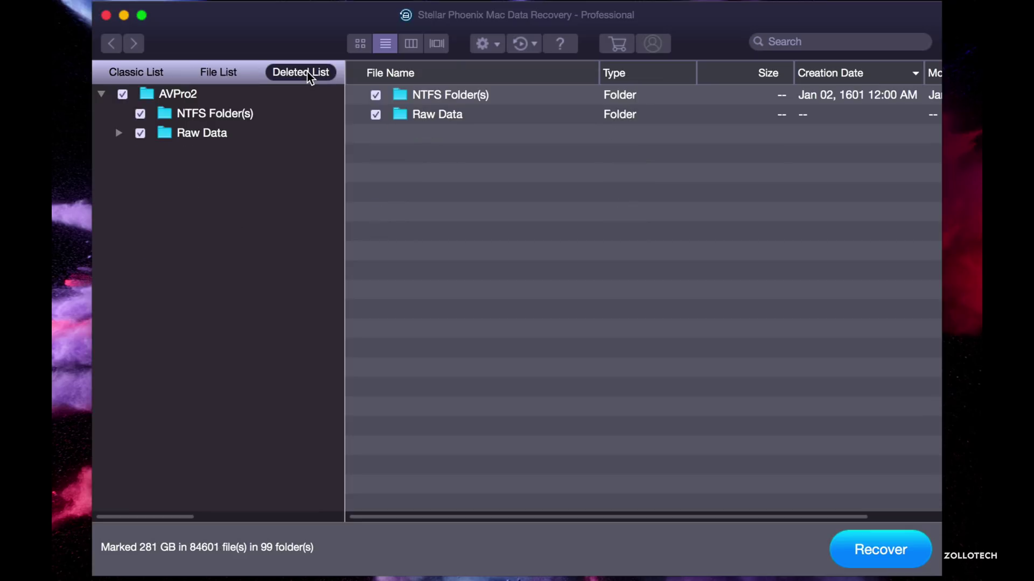
pyautogui.click(120, 133)
pyautogui.scroll(-10, 172, 224)
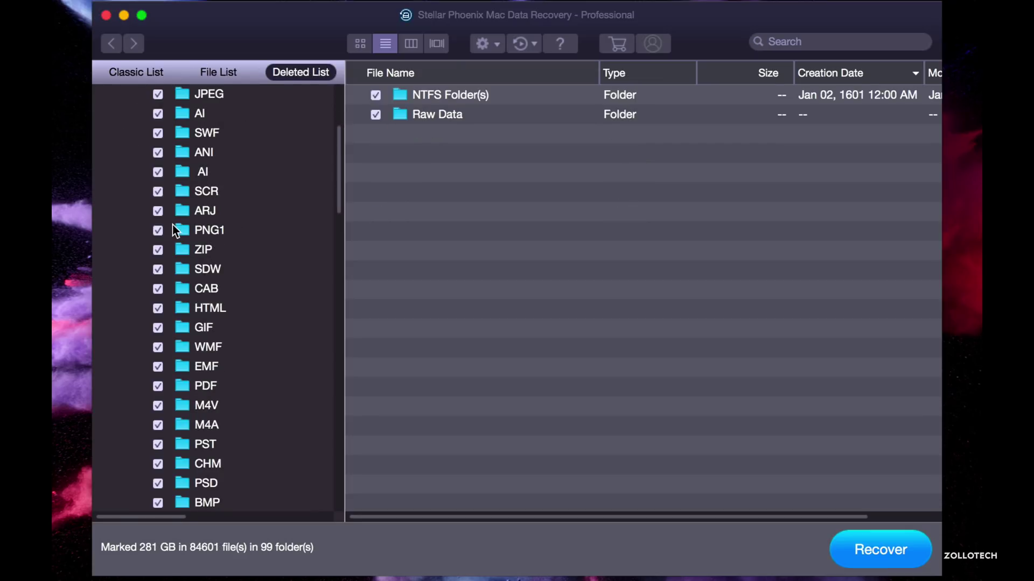
pyautogui.scroll(-20, 174, 225)
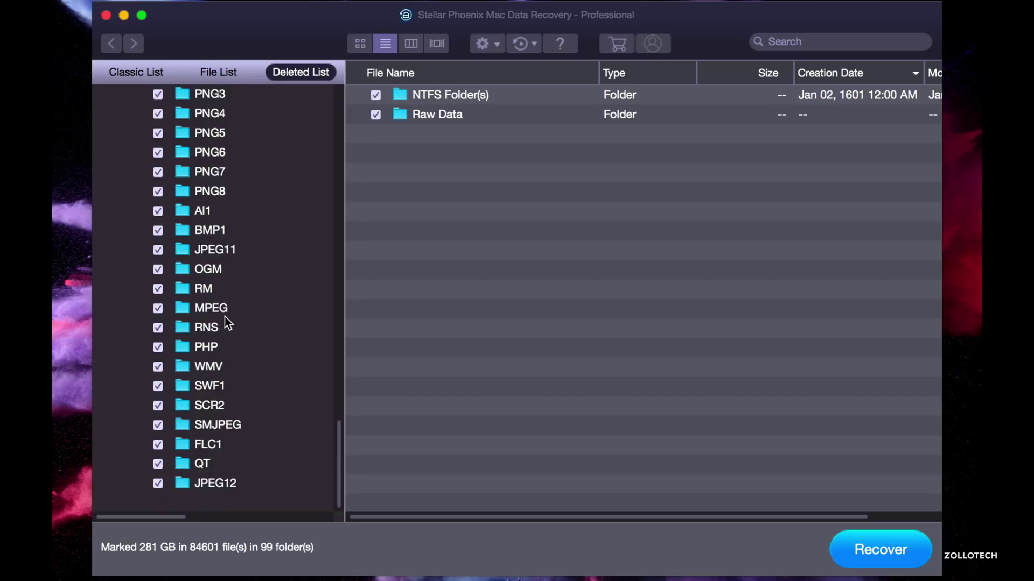
pyautogui.scroll(3, 225, 316)
pyautogui.scroll(9, 224, 317)
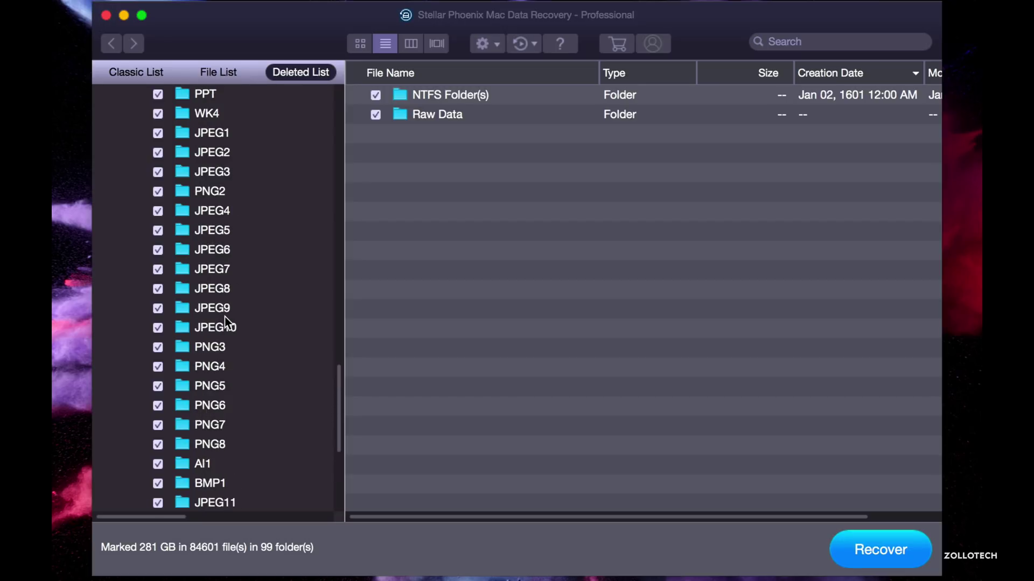
pyautogui.click(219, 349)
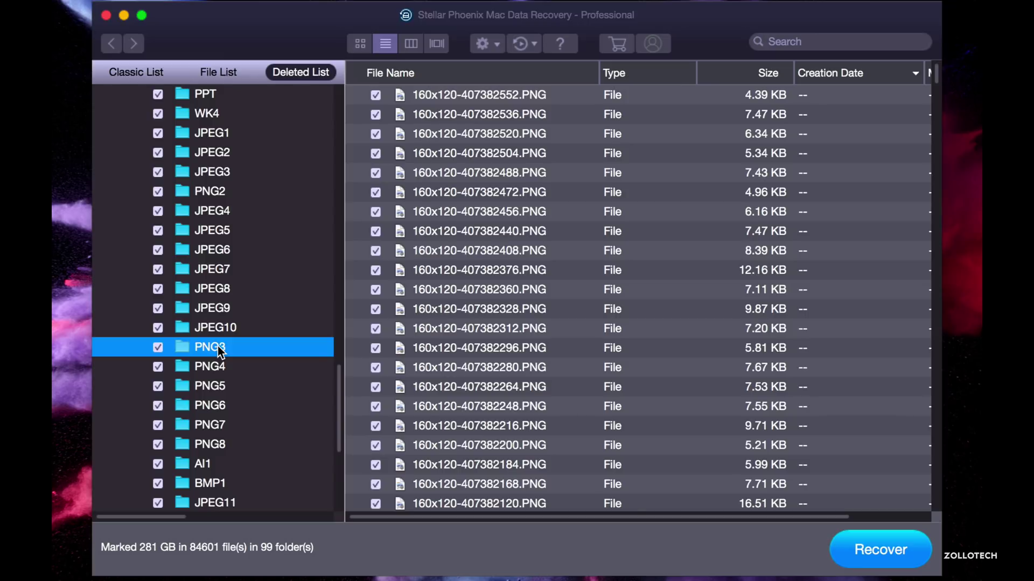
pyautogui.scroll(15, 217, 350)
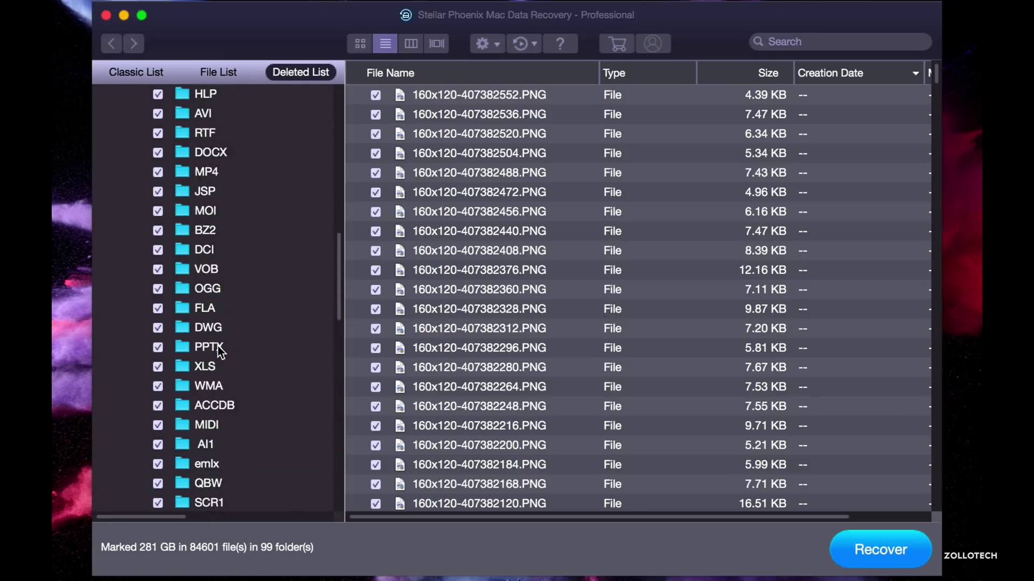
pyautogui.scroll(15, 218, 346)
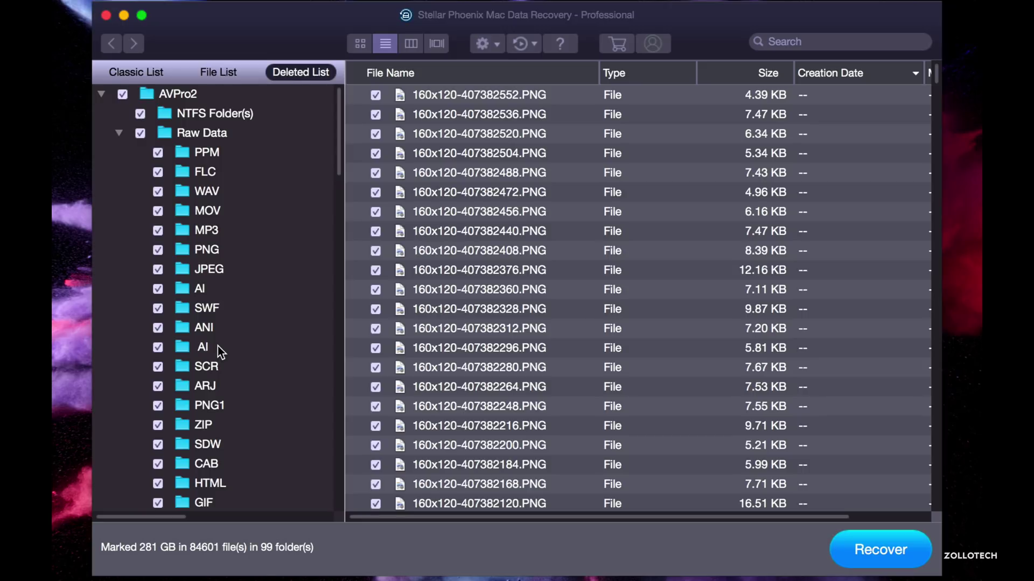
pyautogui.click(119, 133)
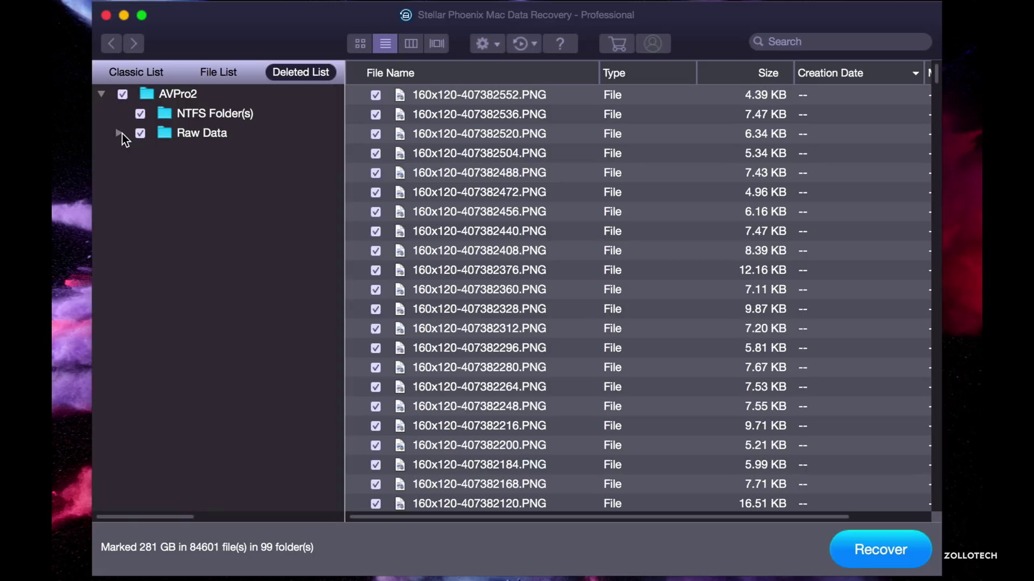
pyautogui.click(119, 134)
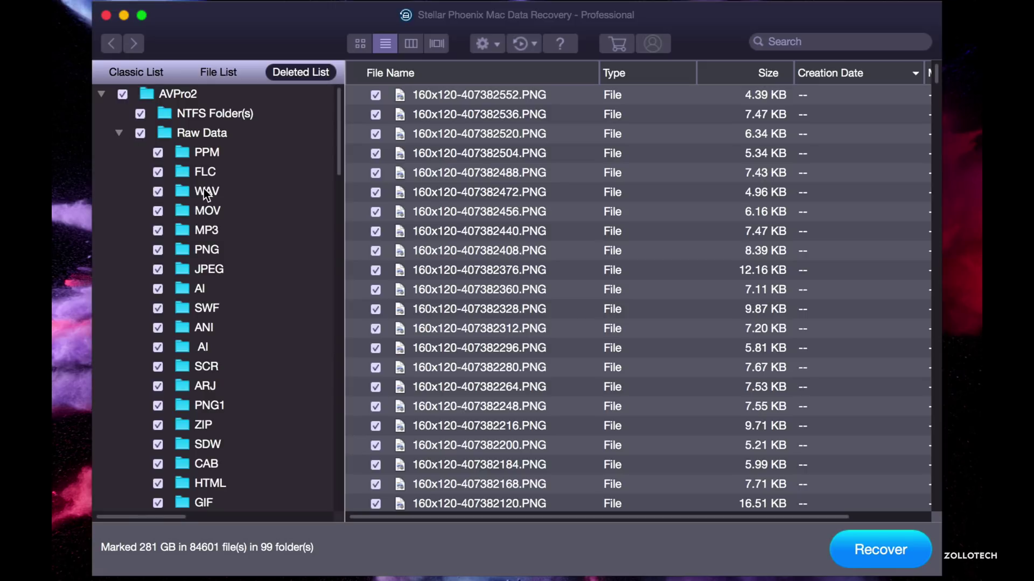
# - Unmark all of AVPro2 and mark only 729 sec-840754312.MOV (1.63 GB) in the MOV folder
pyautogui.click(204, 210)
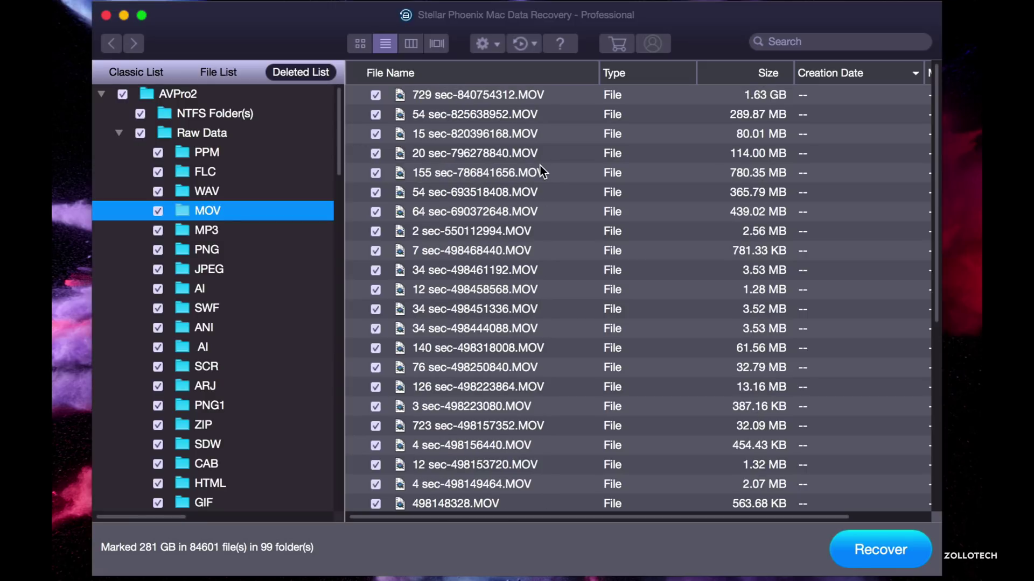
pyautogui.scroll(-5, 540, 172)
pyautogui.scroll(5, 540, 169)
pyautogui.click(524, 96)
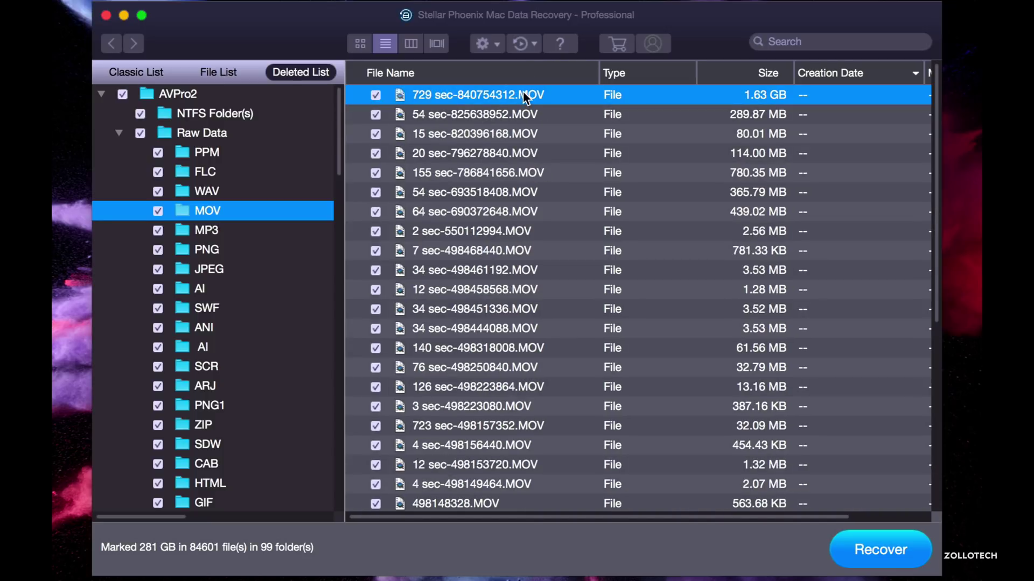
pyautogui.click(123, 96)
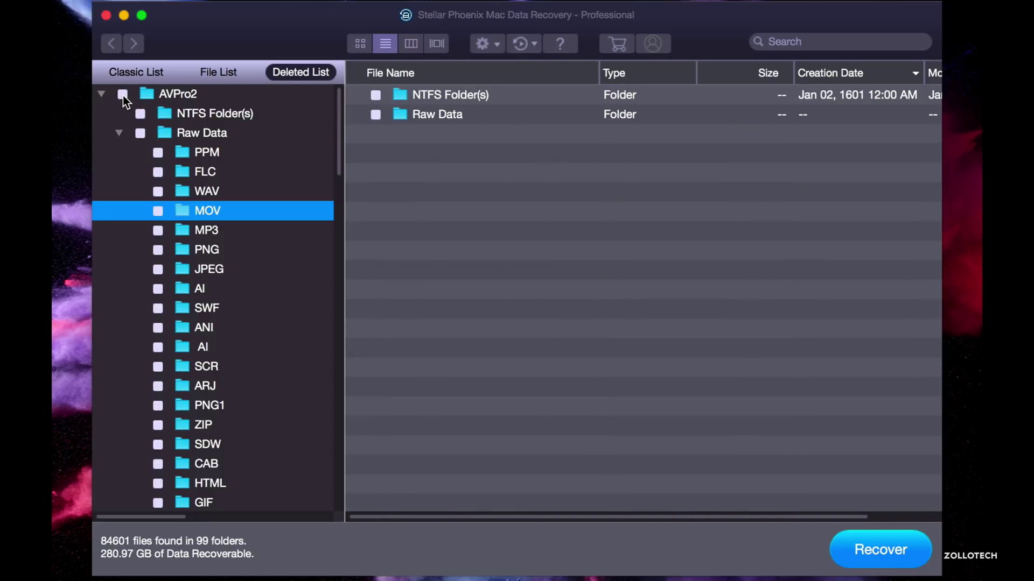
pyautogui.click(252, 214)
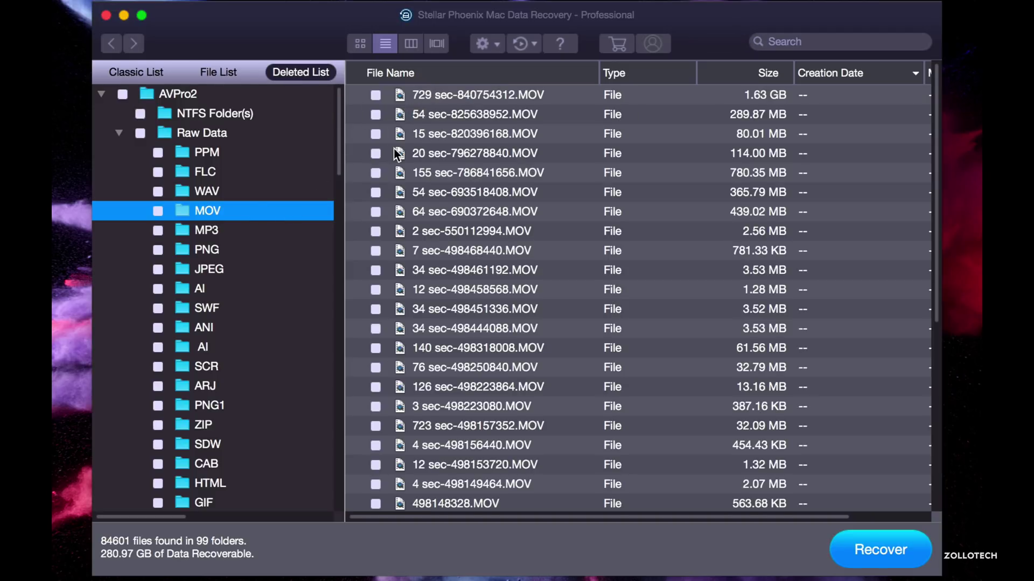
pyautogui.click(375, 97)
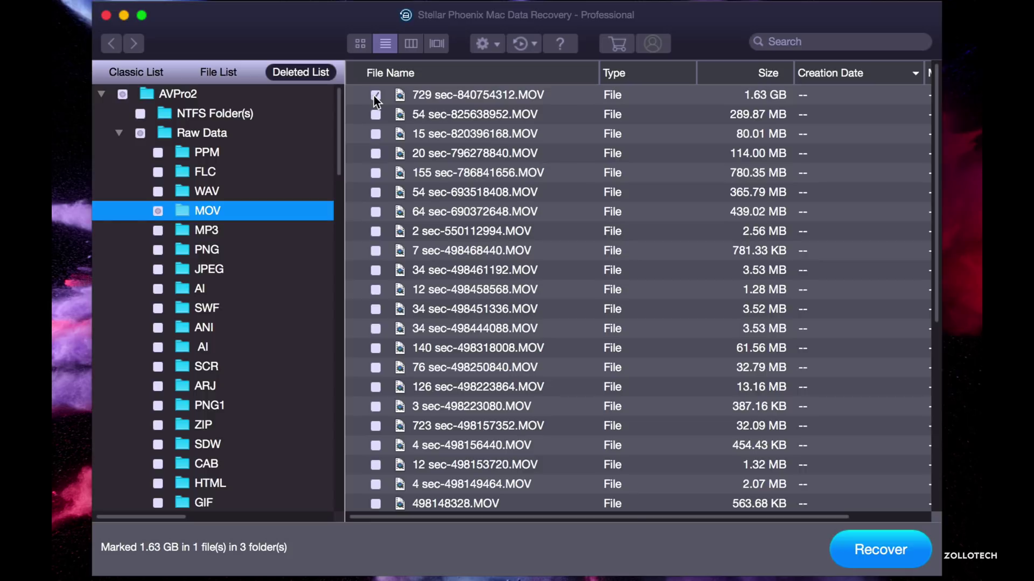
# - Recover 729 sec-840754312.MOV to the Desktop
pyautogui.click(880, 552)
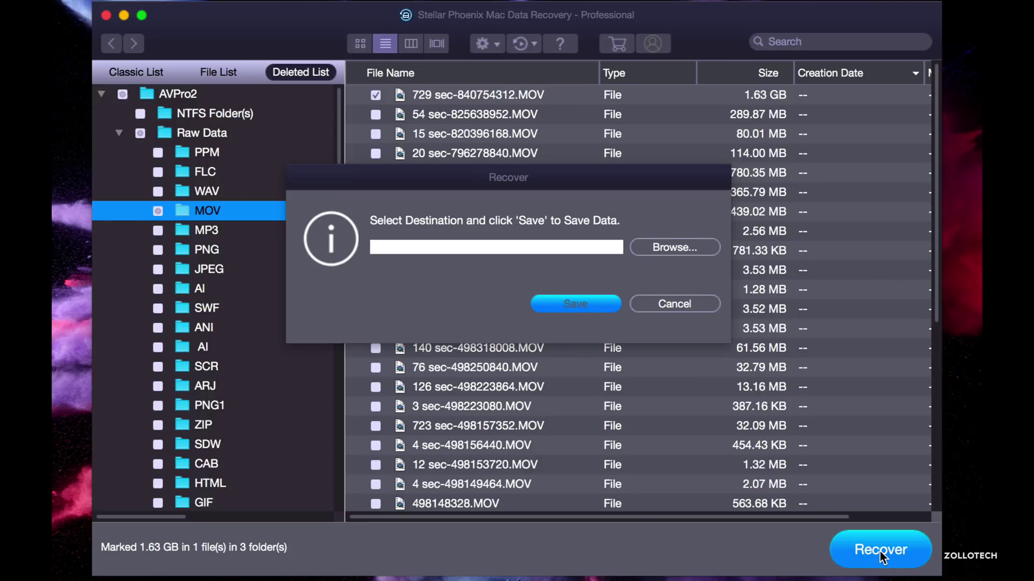
pyautogui.click(694, 245)
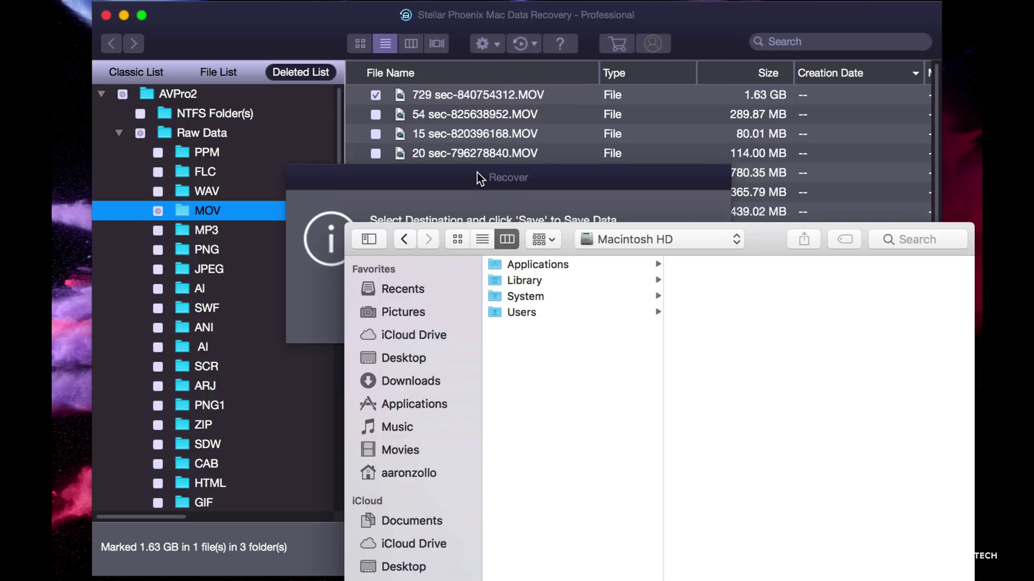
pyautogui.click(405, 357)
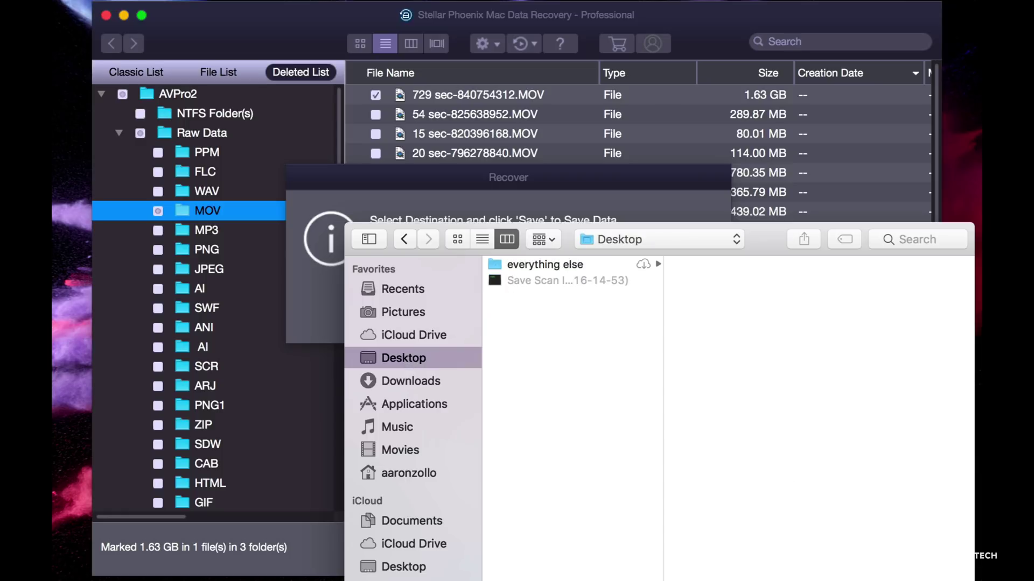
pyautogui.press('Return')
pyautogui.click(583, 304)
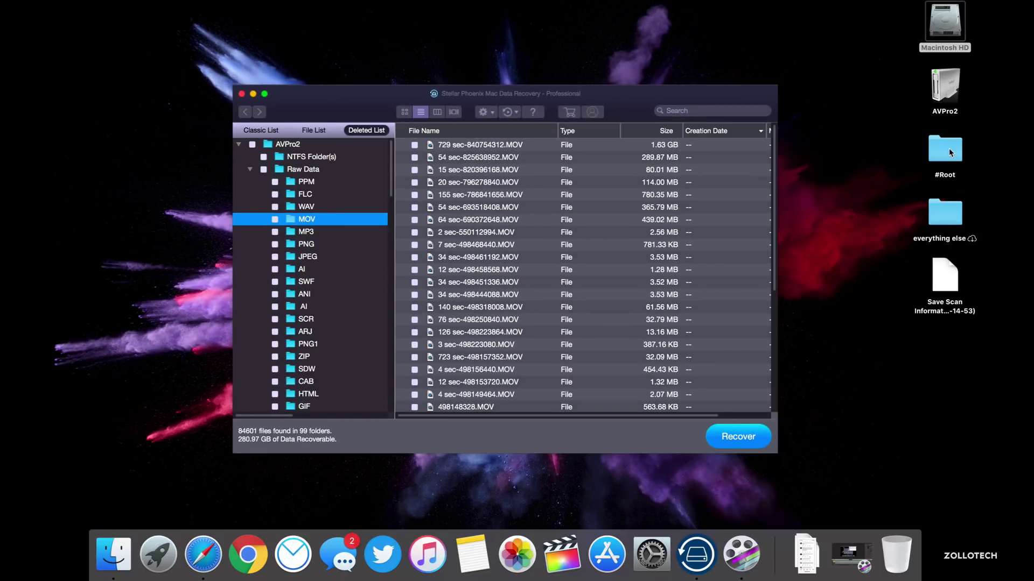
# - Open #Root > Raw Data > MOV on the Desktop and Quick Look 729 sec-840754312.MOV
pyautogui.click(945, 153)
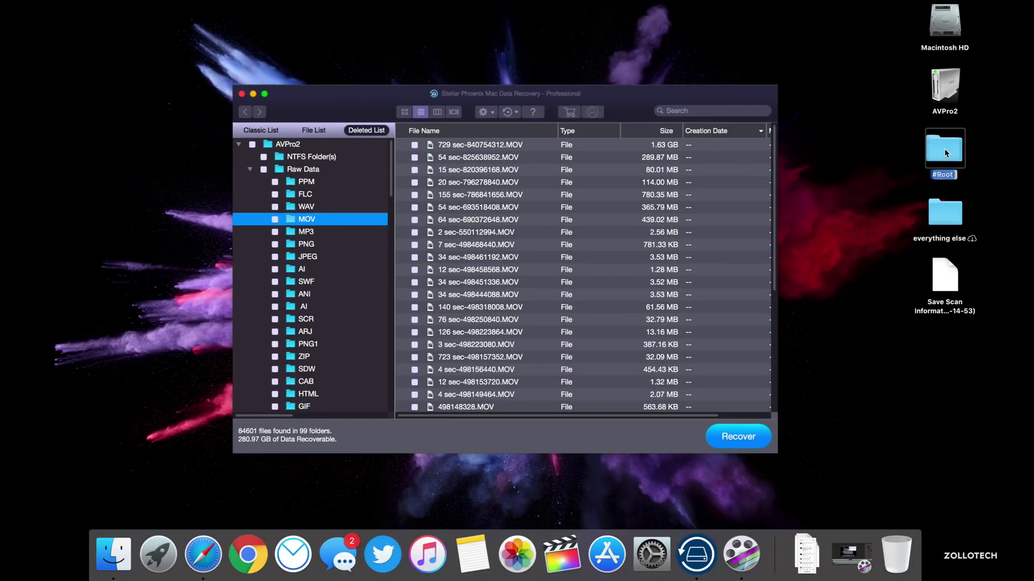
pyautogui.doubleClick(929, 159)
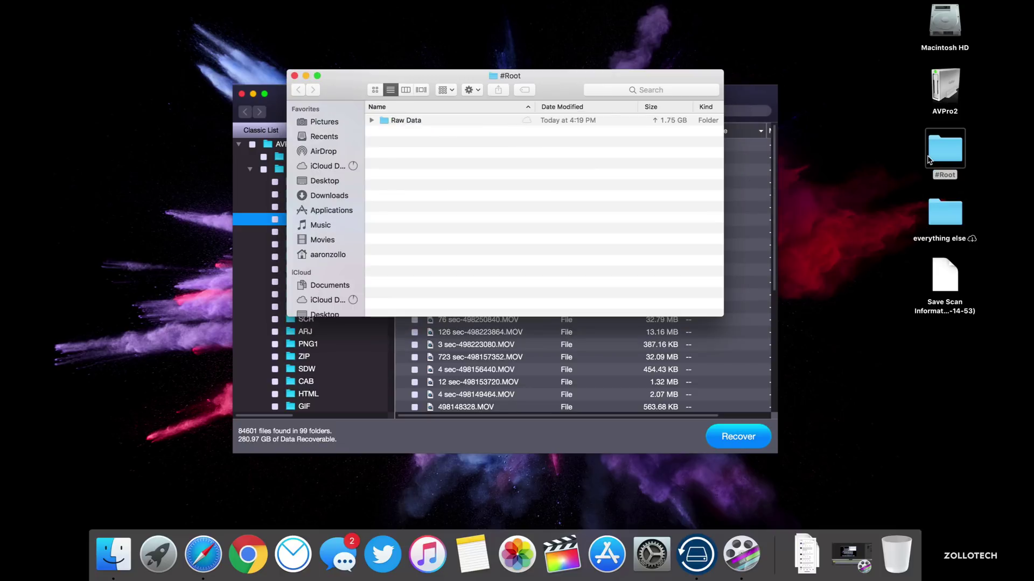
pyautogui.doubleClick(403, 120)
pyautogui.click(416, 121)
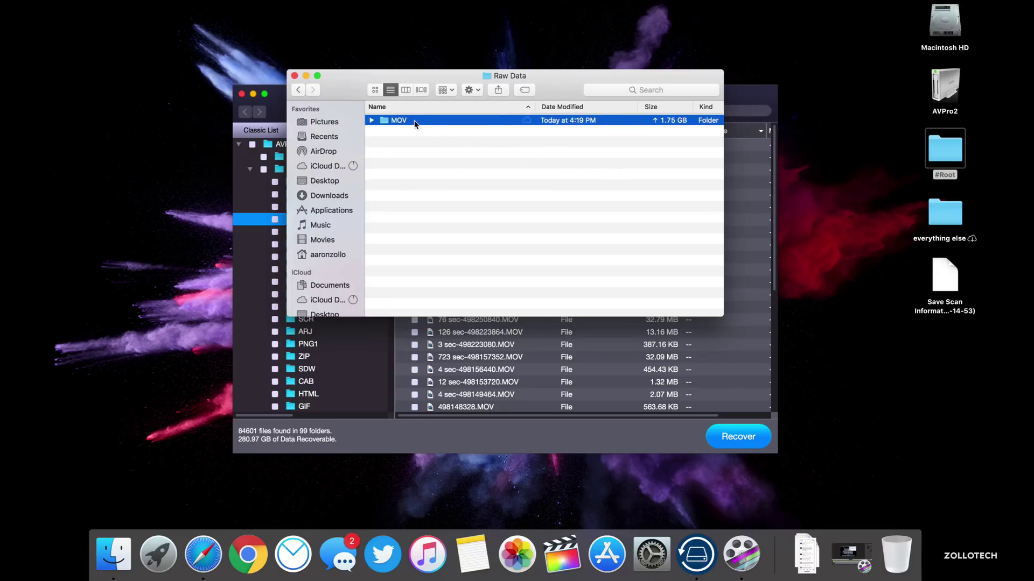
pyautogui.doubleClick(416, 120)
pyautogui.click(415, 120)
pyautogui.press('space')
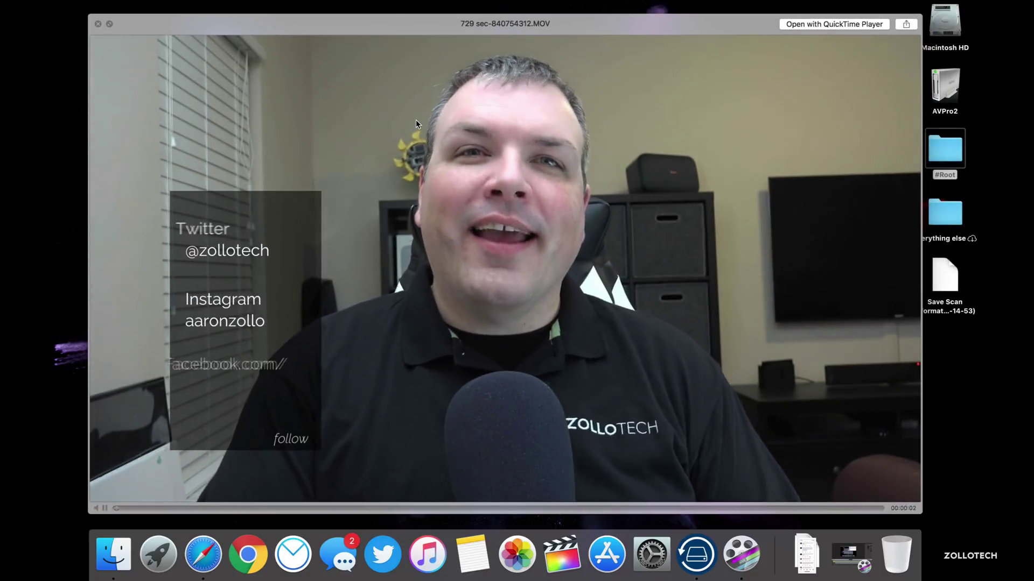
pyautogui.press('space')
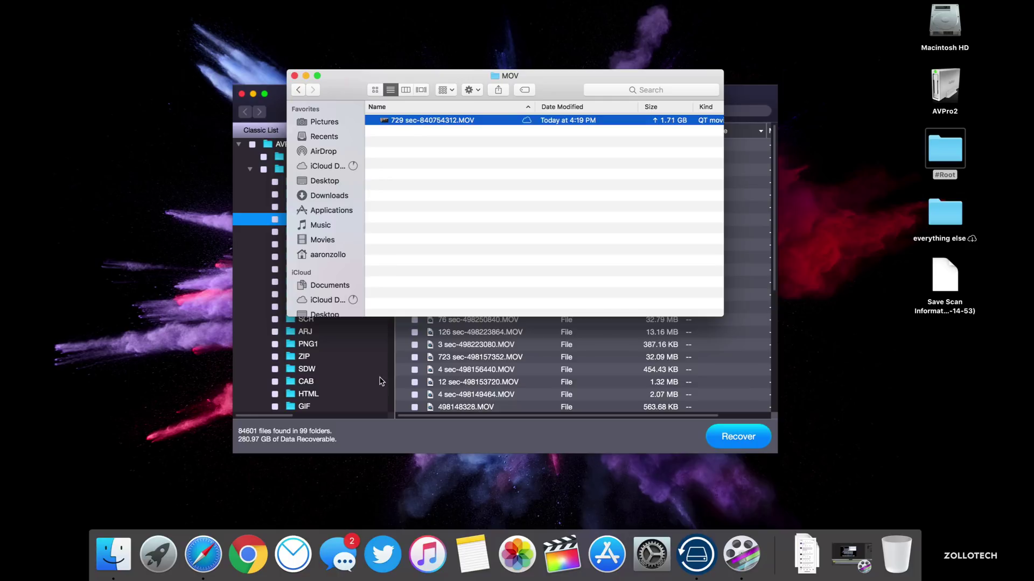
# - Close the MOV Finder window and show Stellar's file-type list in Cover Flow view
pyautogui.click(294, 75)
pyautogui.scroll(-3, 315, 244)
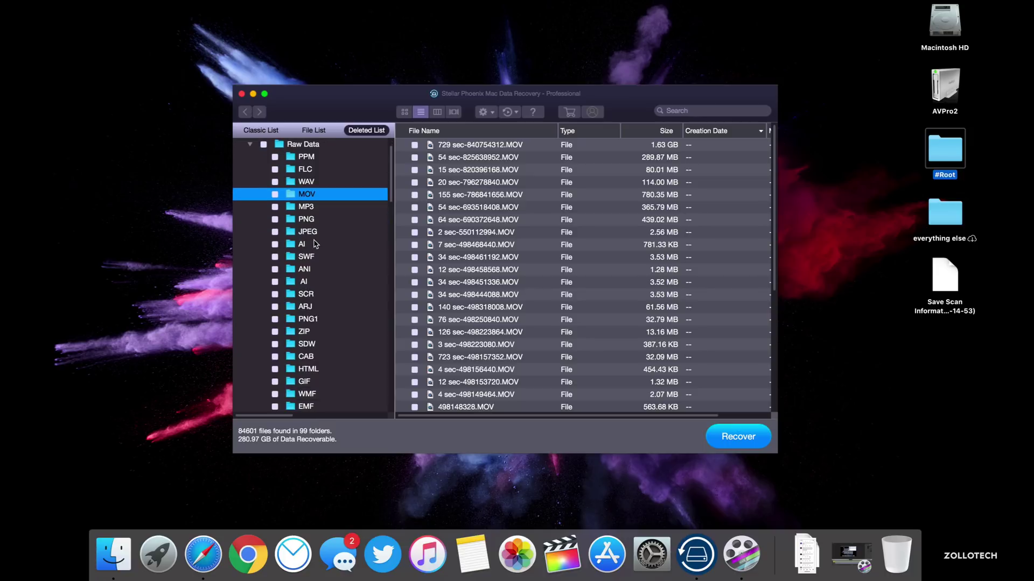
pyautogui.scroll(3, 313, 240)
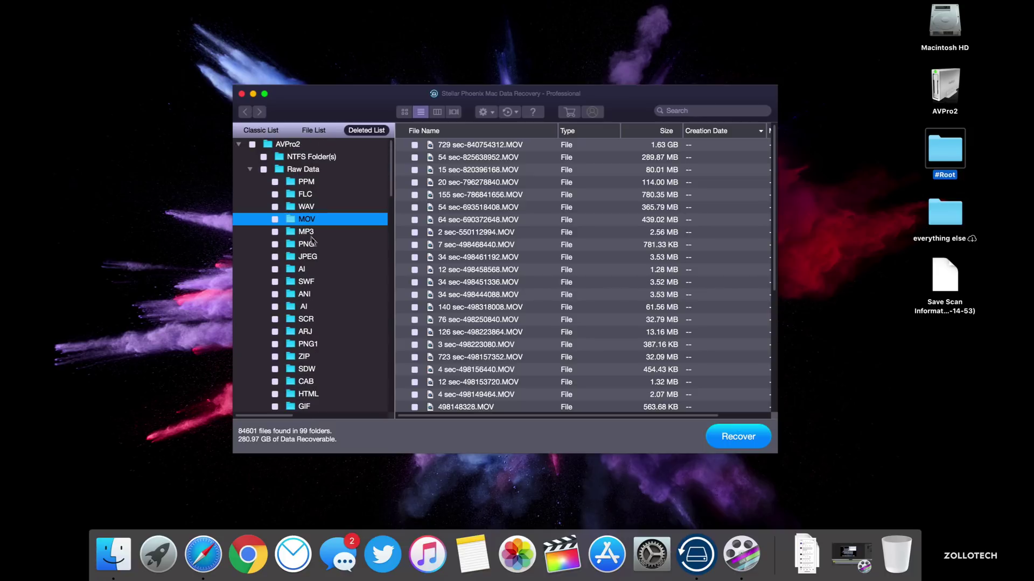
pyautogui.click(249, 169)
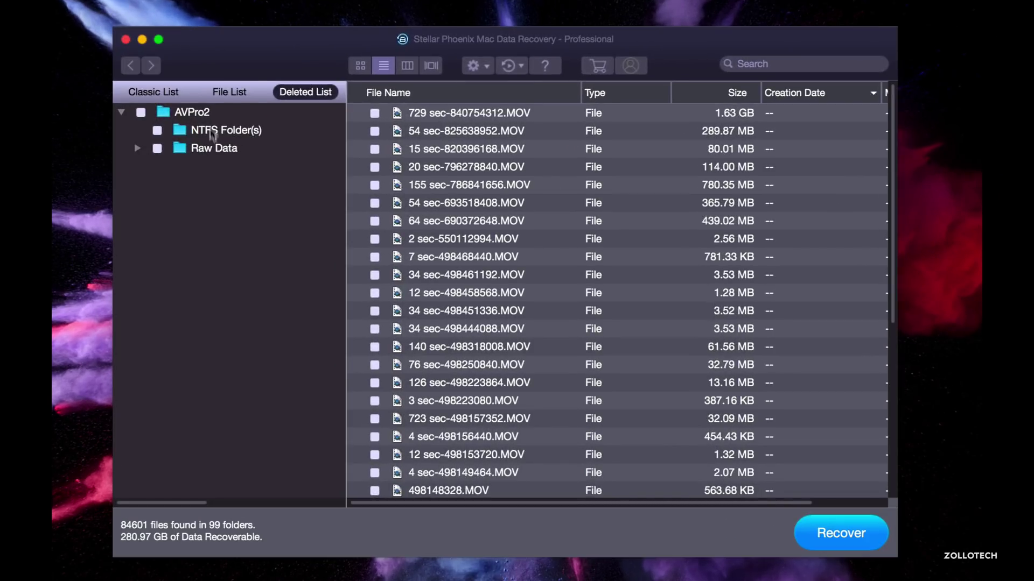
pyautogui.click(225, 94)
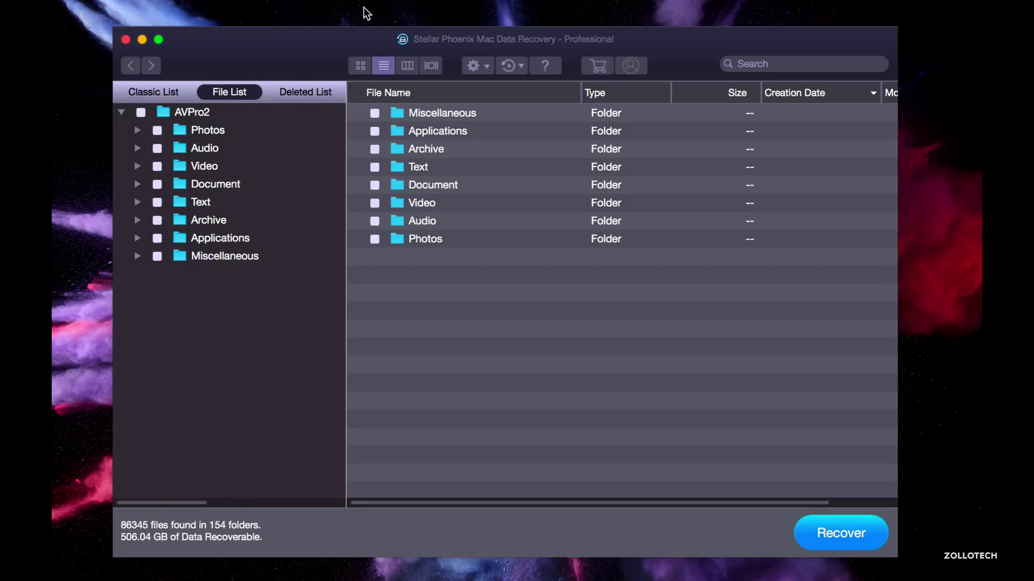
pyautogui.click(407, 65)
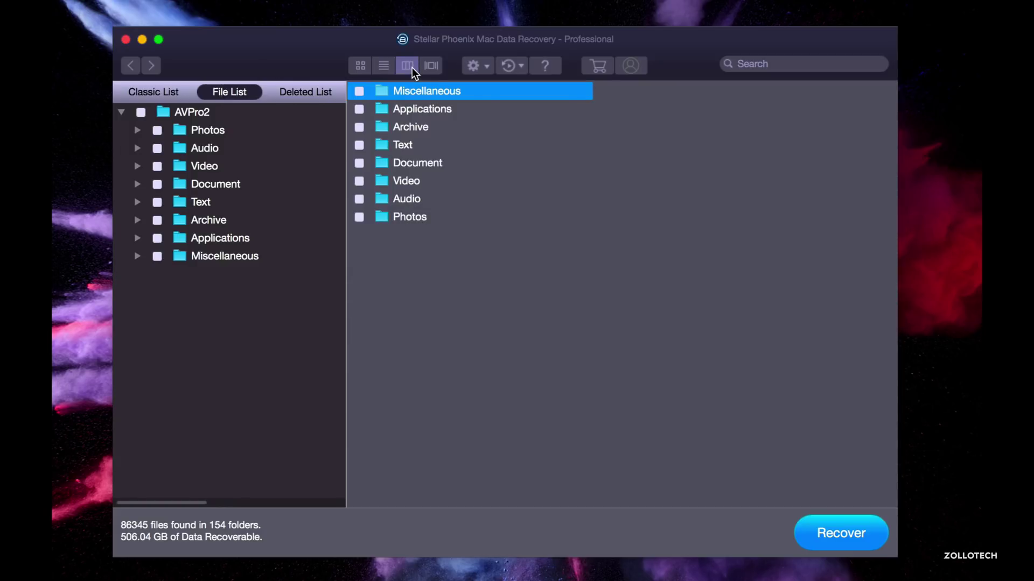
pyautogui.click(434, 66)
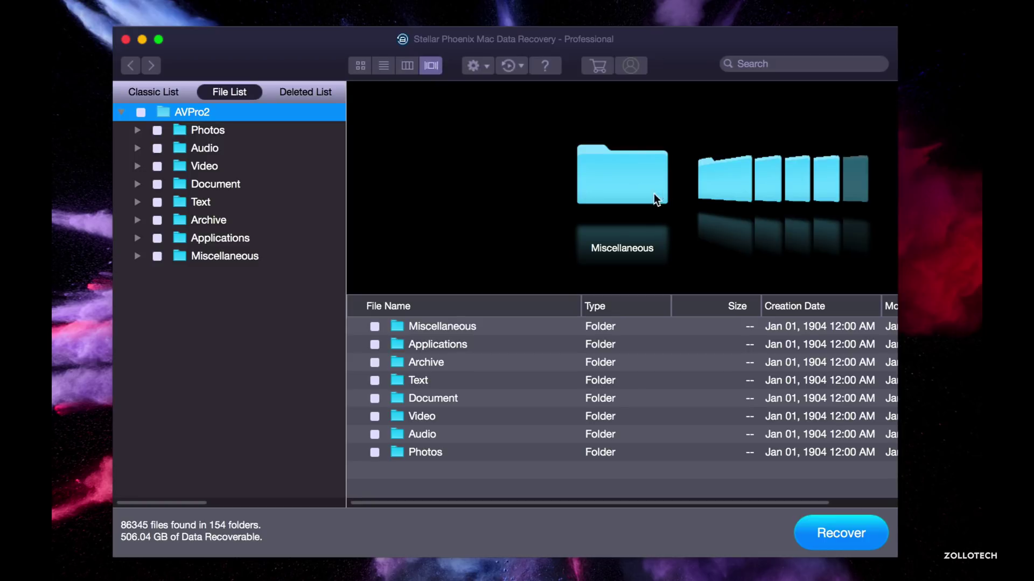
# - Open Archive > BZ2(HFS+) and step through its .BZ2 files, checking the scan options menu
pyautogui.click(463, 361)
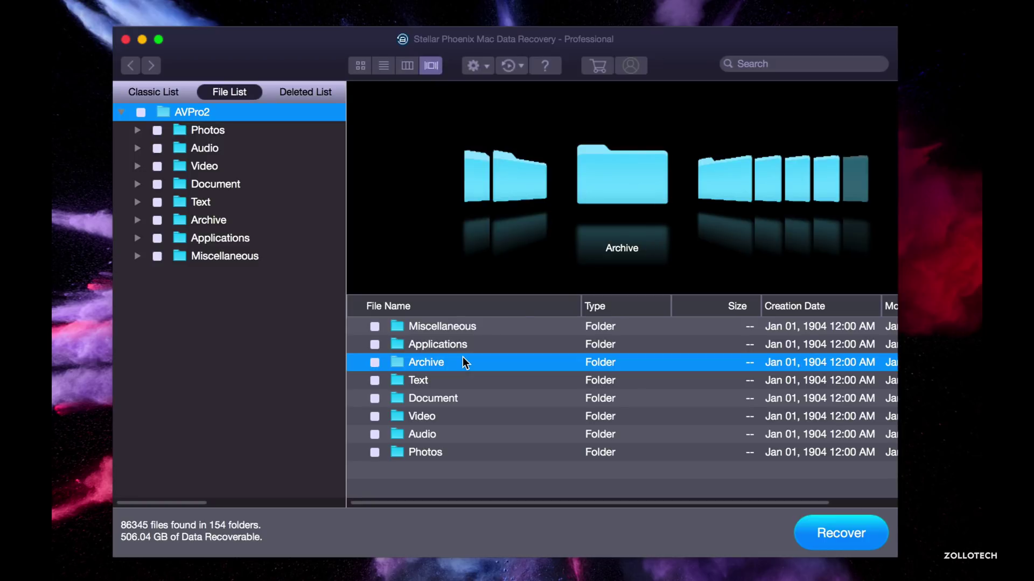
pyautogui.hscroll(2, 463, 359)
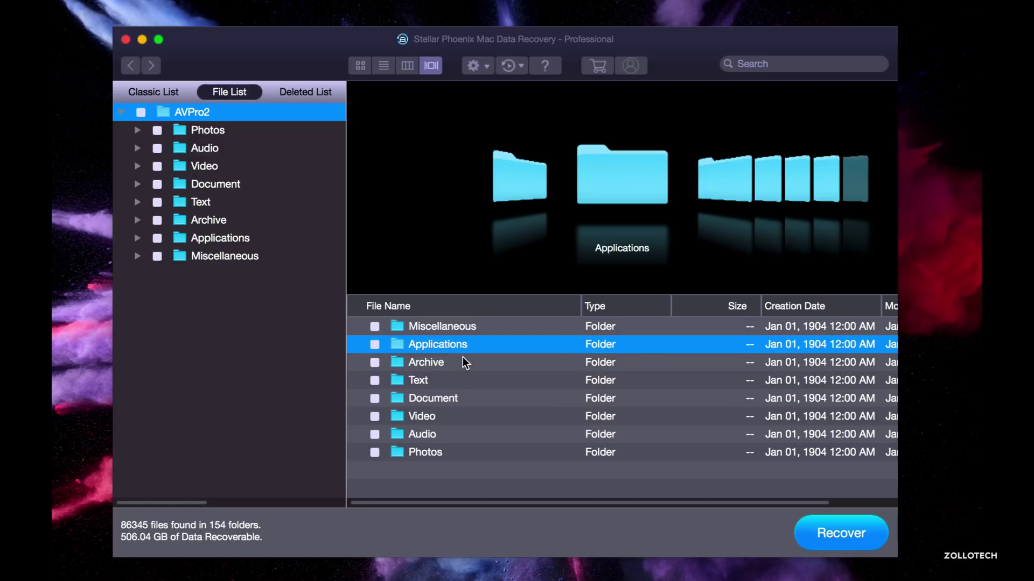
pyautogui.doubleClick(463, 360)
pyautogui.click(464, 362)
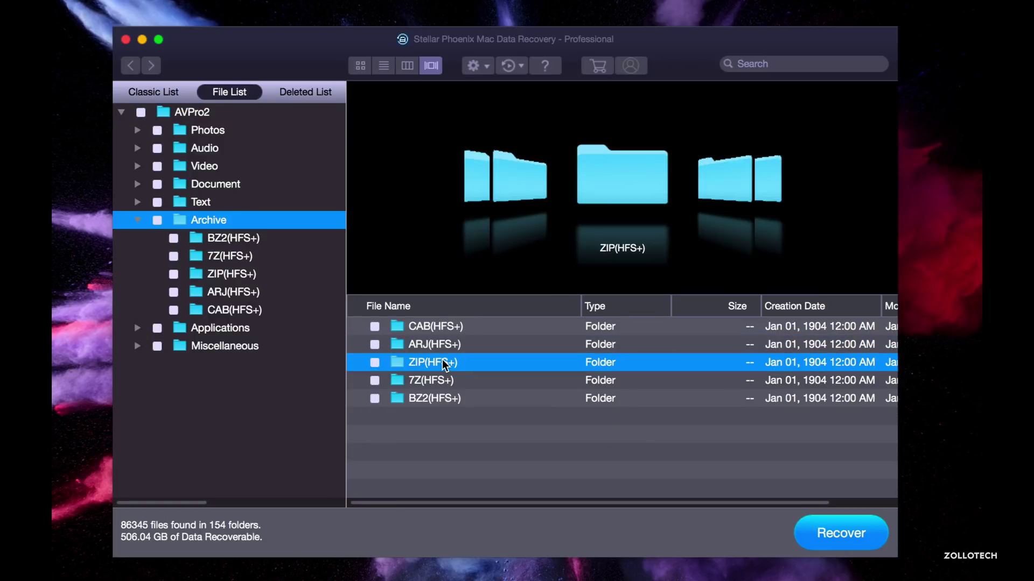
pyautogui.click(212, 237)
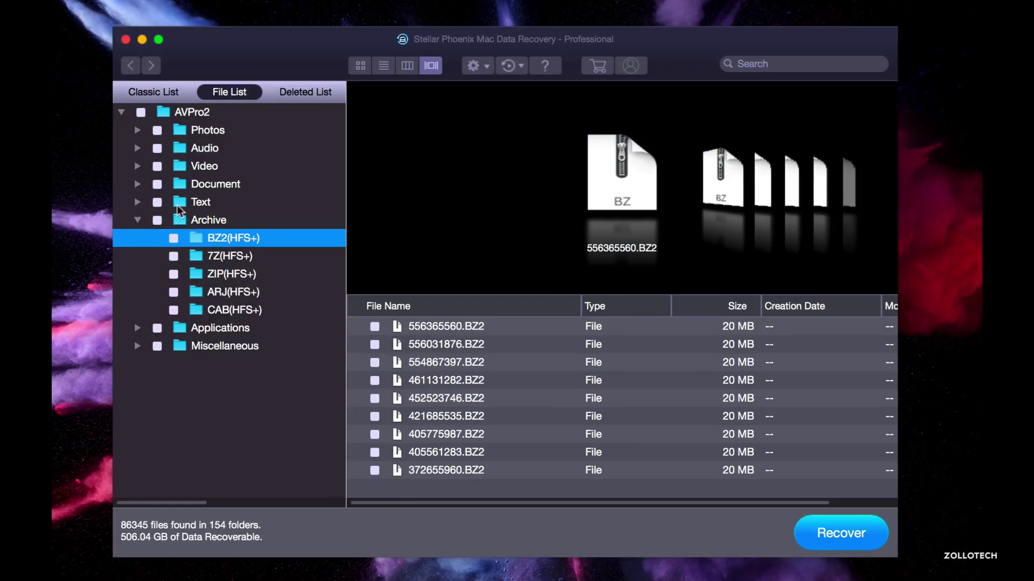
pyautogui.press('Down')
pyautogui.press('Down')
pyautogui.press('Down')
pyautogui.press('Down')
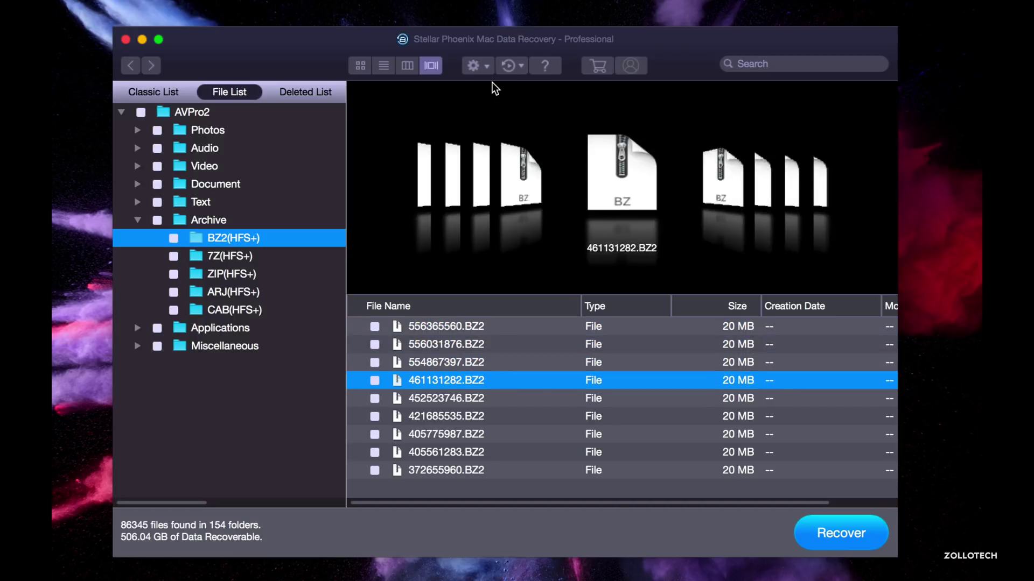
pyautogui.click(521, 67)
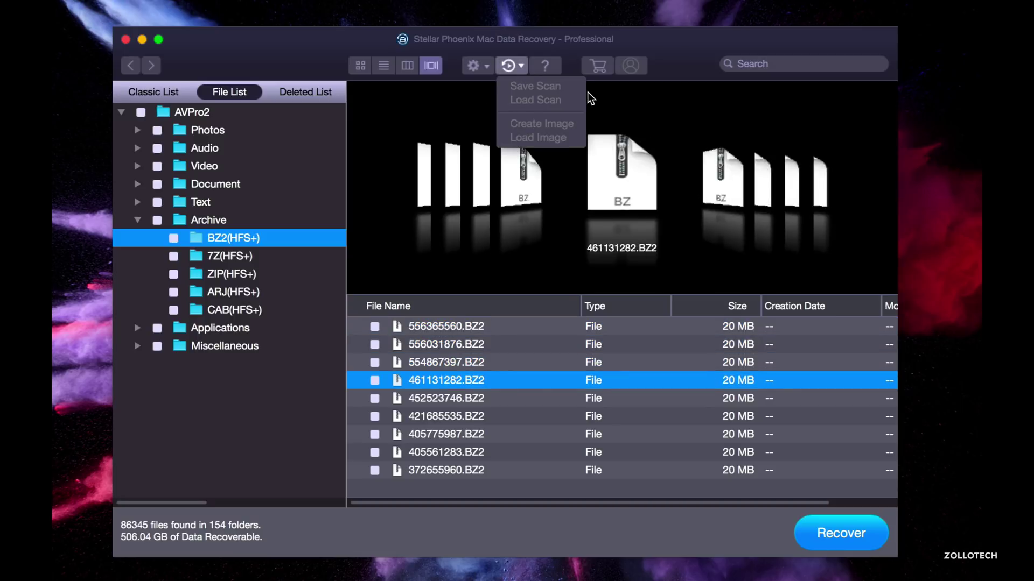
pyautogui.click(253, 40)
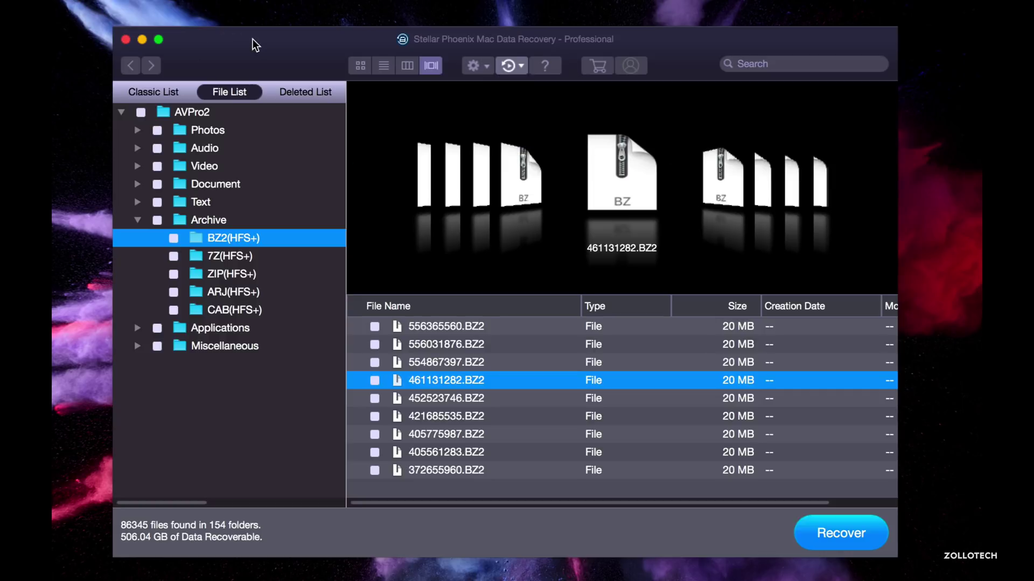
# - Quit Stellar Phoenix with Cmd+Q and confirm closing the current scan
pyautogui.press('super+q')
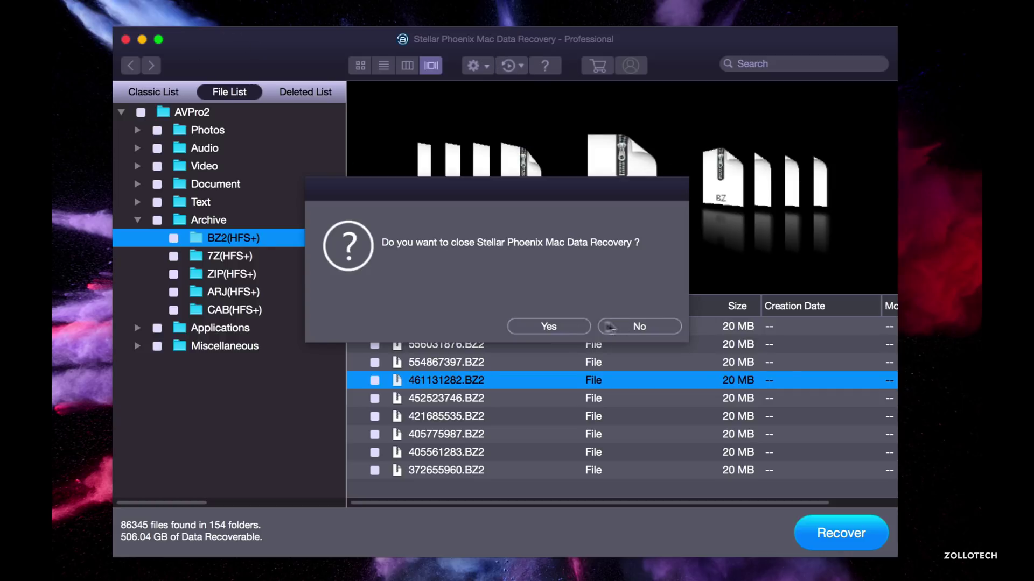
pyautogui.click(567, 331)
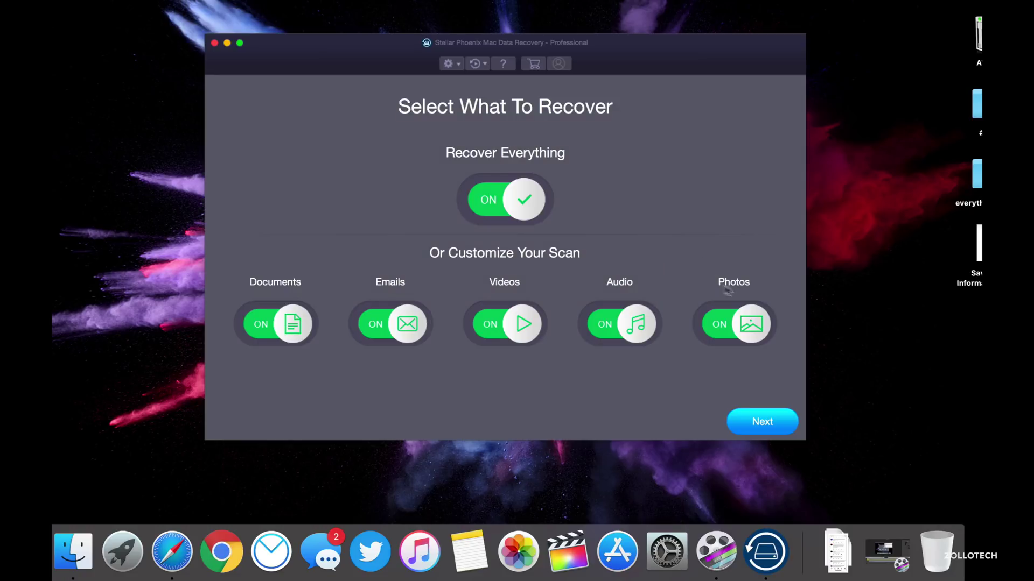
# - Load the saved AVPro2 scan from the scan history menu and resume recovery
pyautogui.click(487, 63)
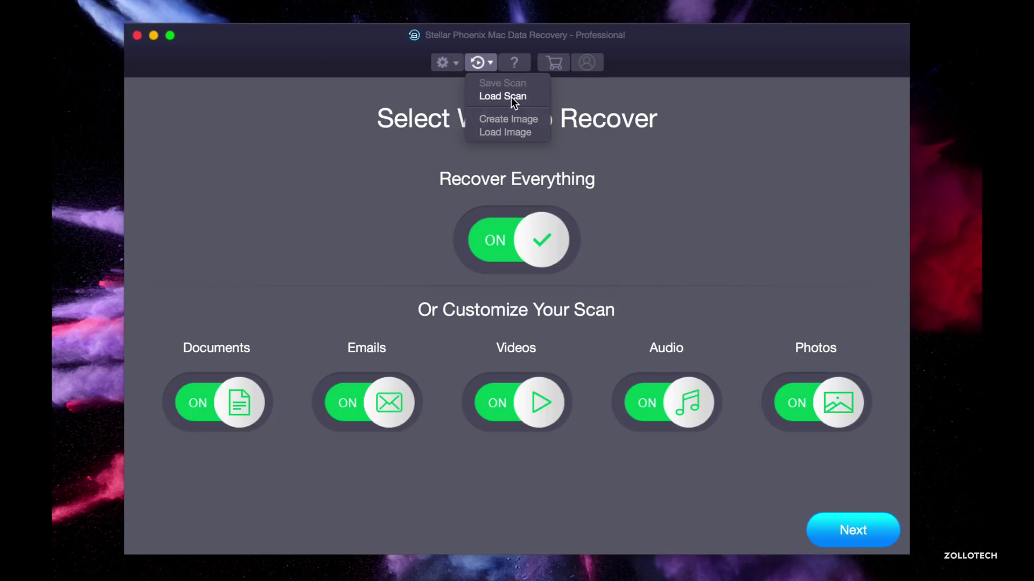
pyautogui.click(506, 97)
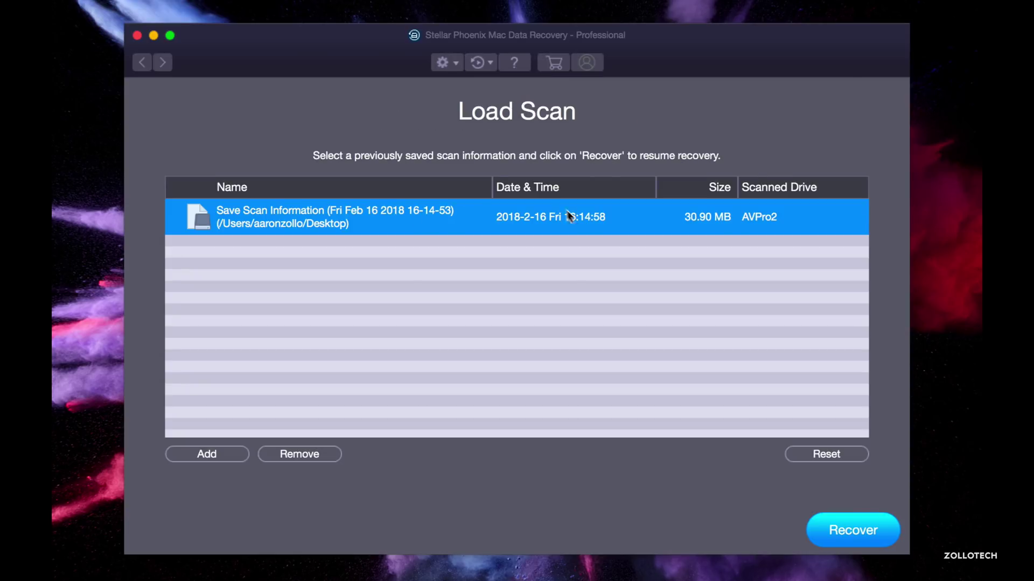
pyautogui.click(849, 537)
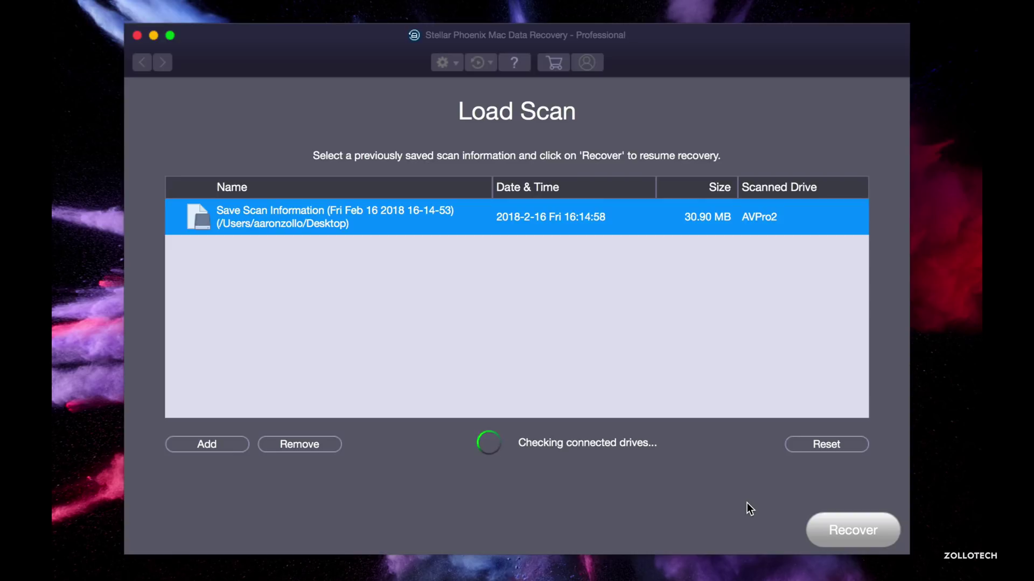